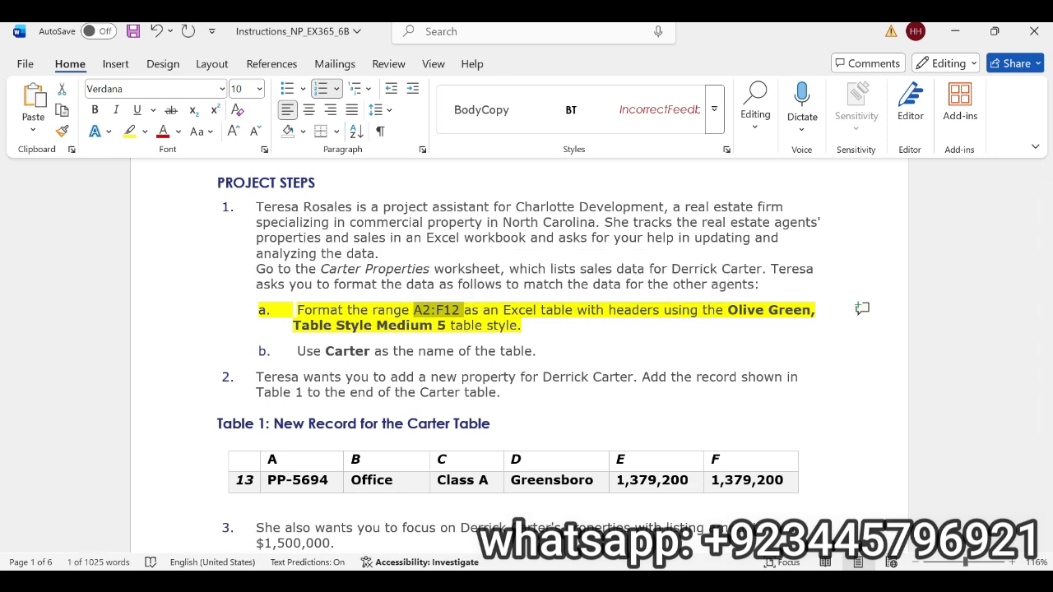
# Step: Switch to Excel and format range A2:F12 on the Carter Properties sheet as a table with headers in Olive Green, Table Style Medium 5
pyautogui.hotkey('alt', 'Tab')
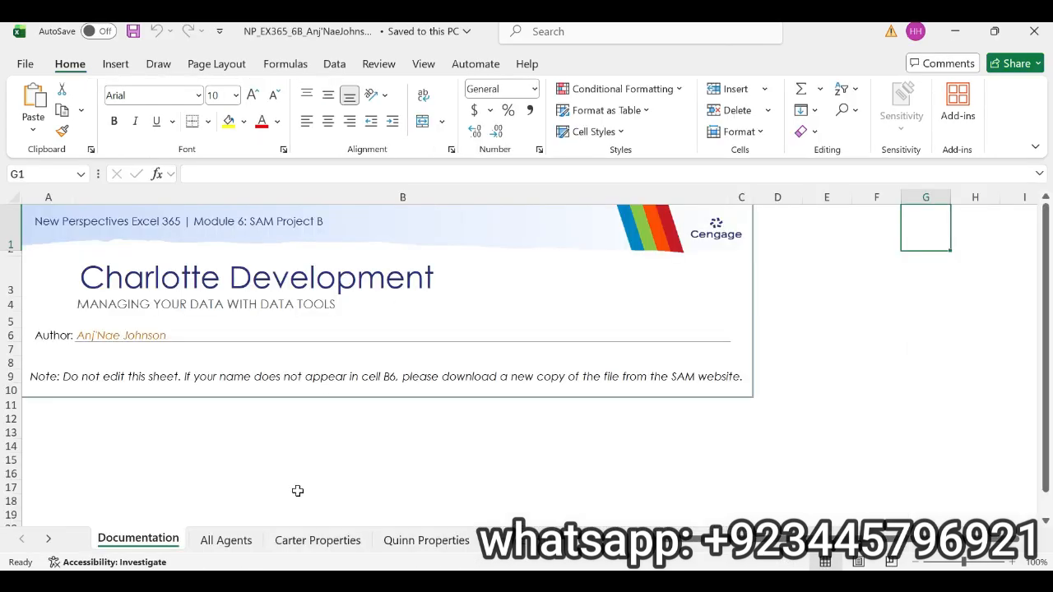
pyautogui.click(317, 540)
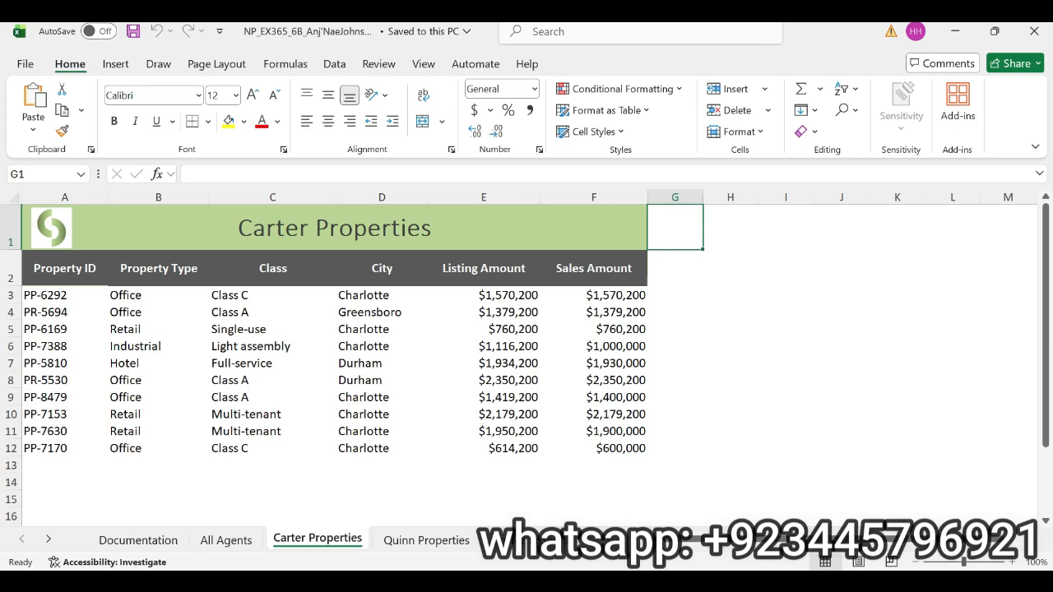
pyautogui.click(33, 174)
pyautogui.write('A2:F12')
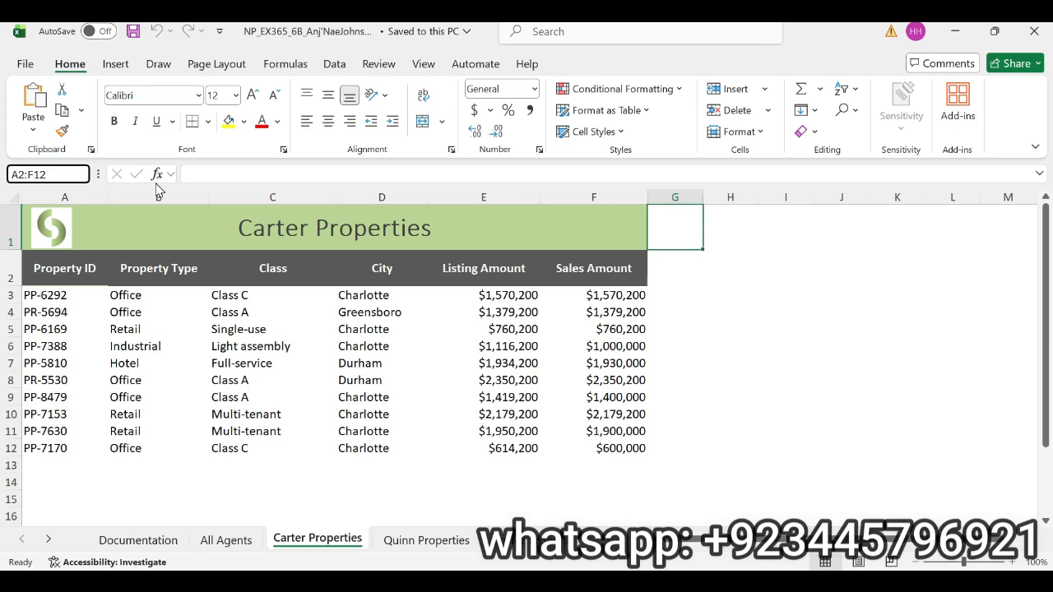
pyautogui.press('Return')
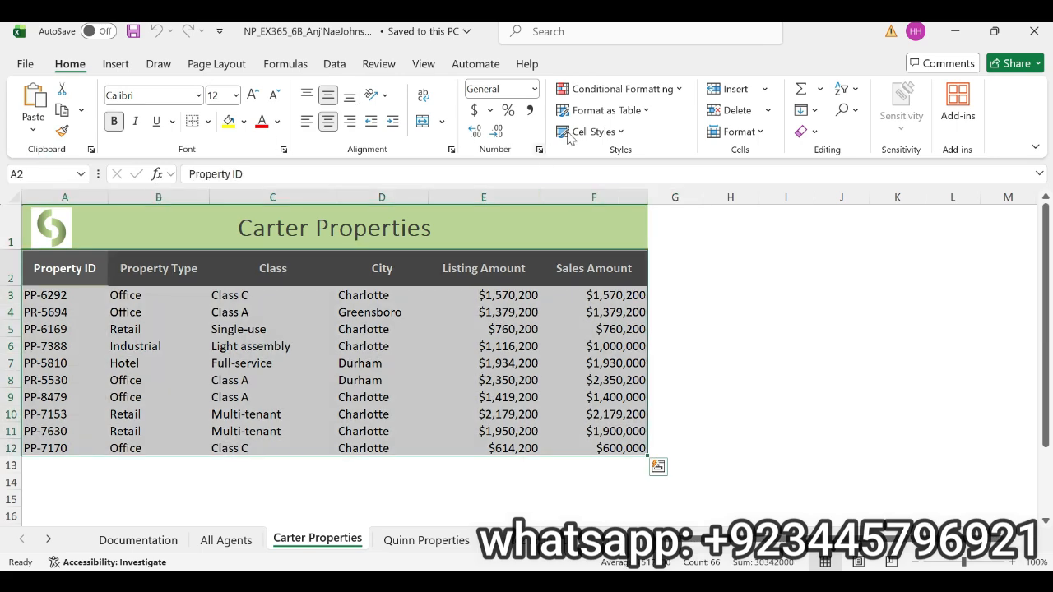
pyautogui.click(646, 111)
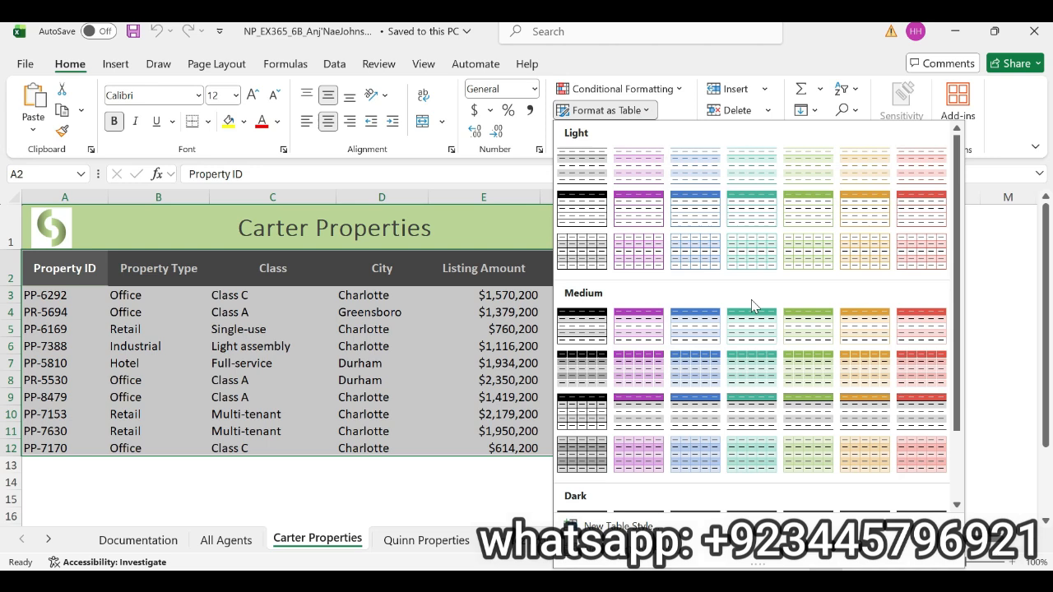
pyautogui.click(805, 328)
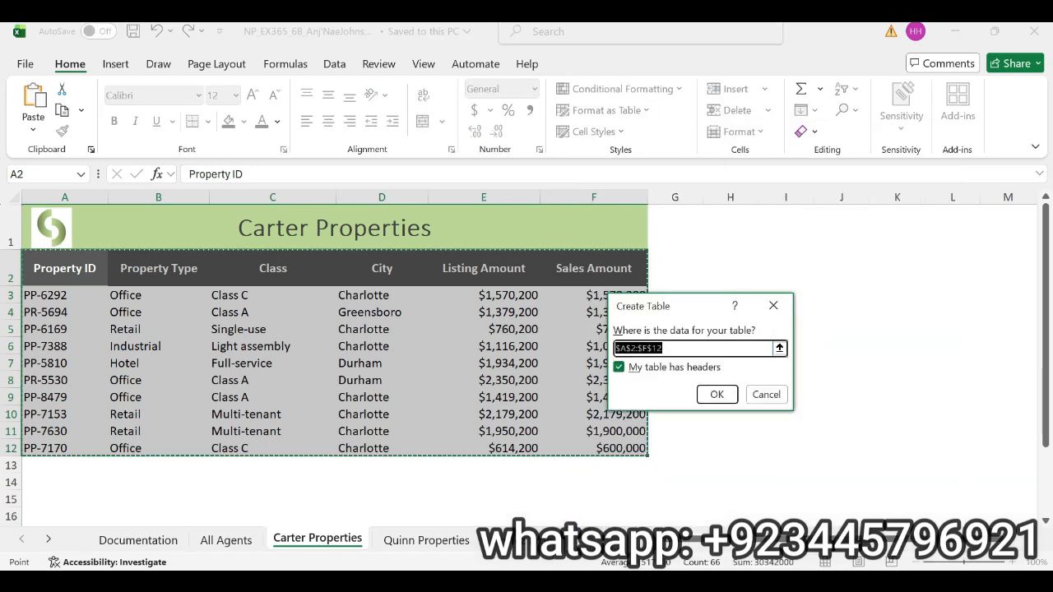
pyautogui.click(708, 395)
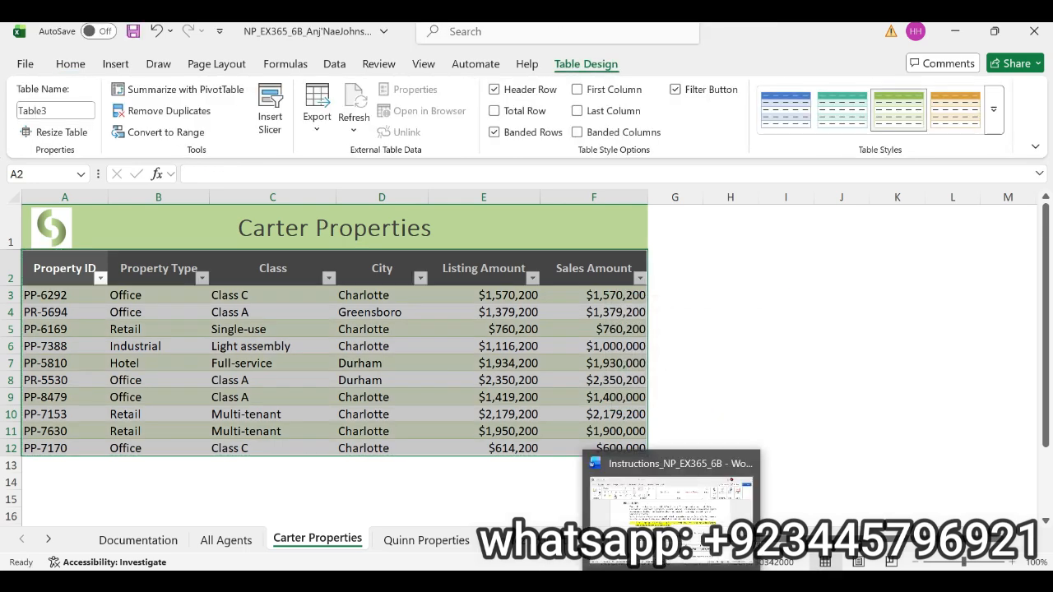
# Step: Switch to the Word instructions and highlight step 1b, "Use Carter as the name of the table", in yellow
pyautogui.click(658, 493)
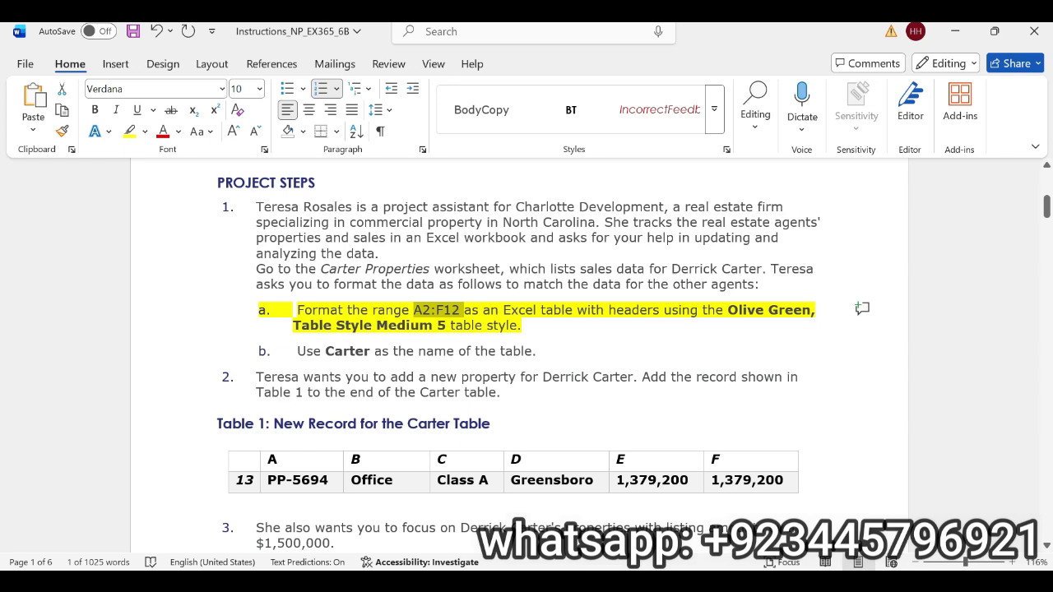
pyautogui.moveTo(325, 351); pyautogui.dragTo(371, 351)
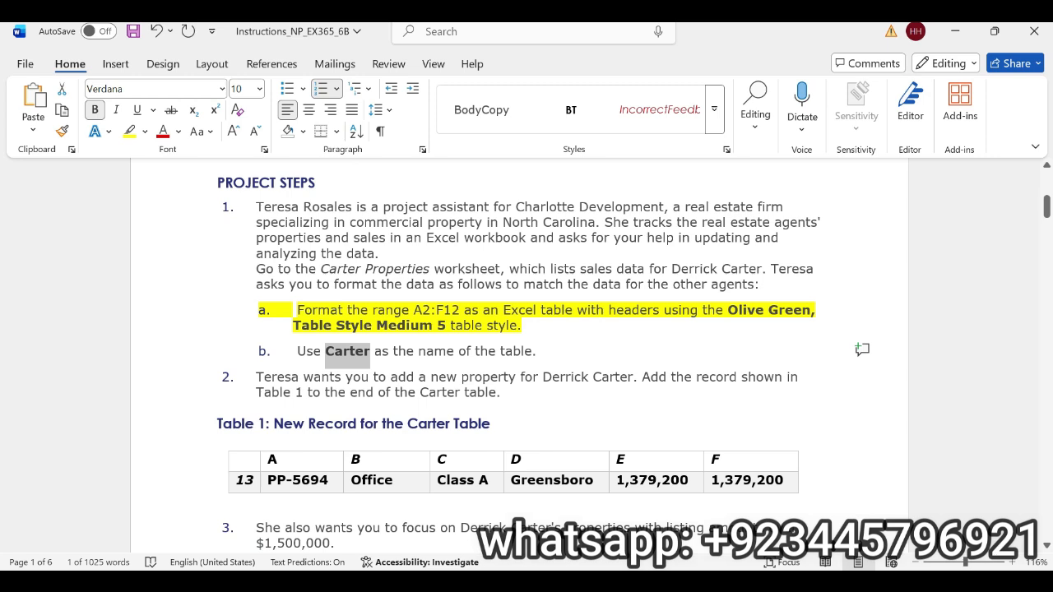
pyautogui.moveTo(528, 326); pyautogui.dragTo(293, 311)
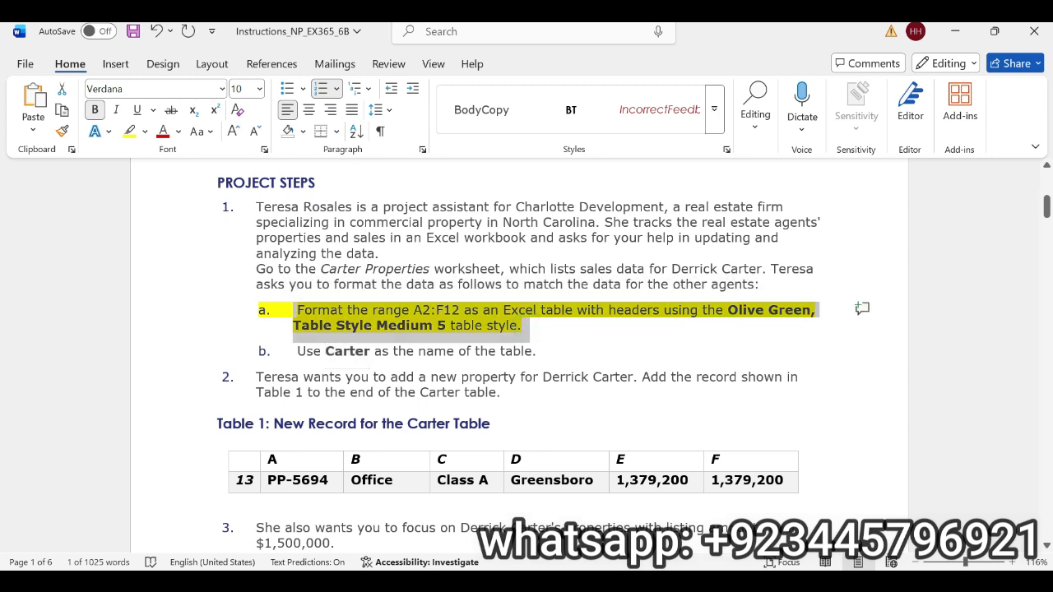
pyautogui.moveTo(295, 351); pyautogui.dragTo(531, 355)
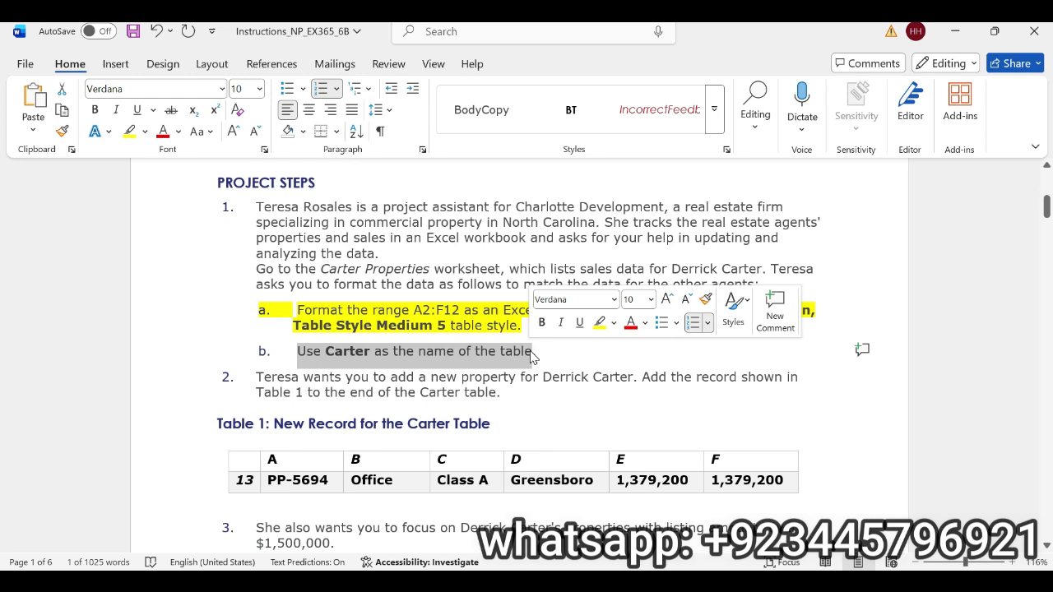
pyautogui.click(599, 323)
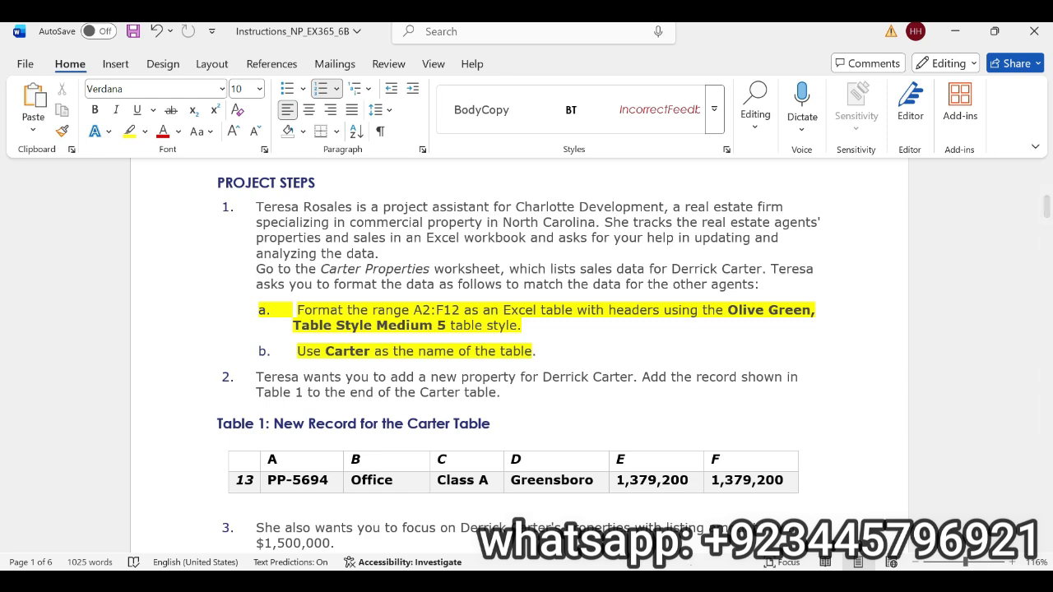
# Step: Switch to Excel and rename the new table on the Carter Properties sheet as Carter
pyautogui.hotkey('alt', 'Tab')
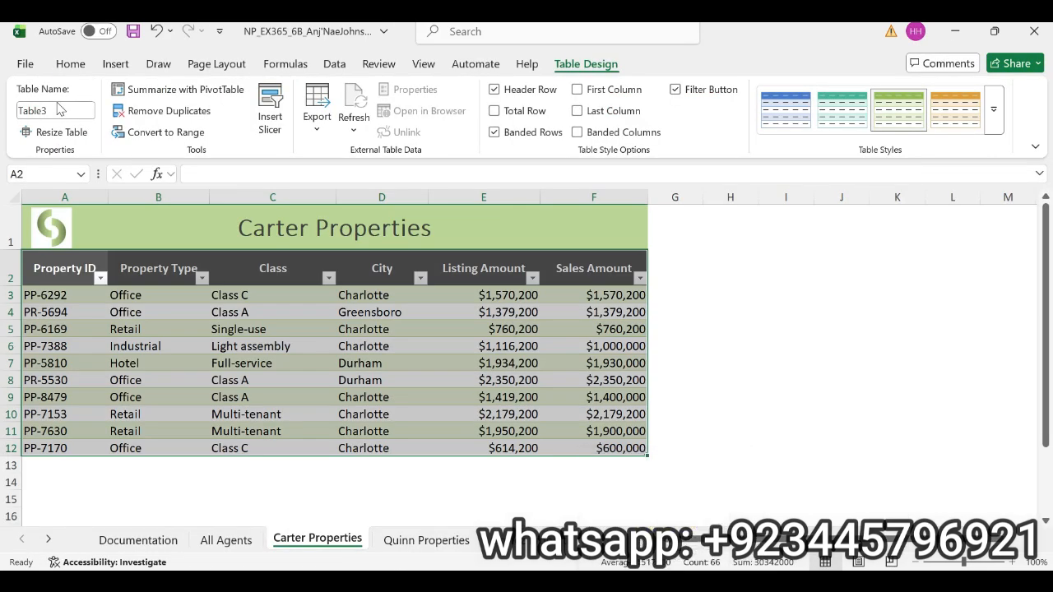
pyautogui.click(51, 110)
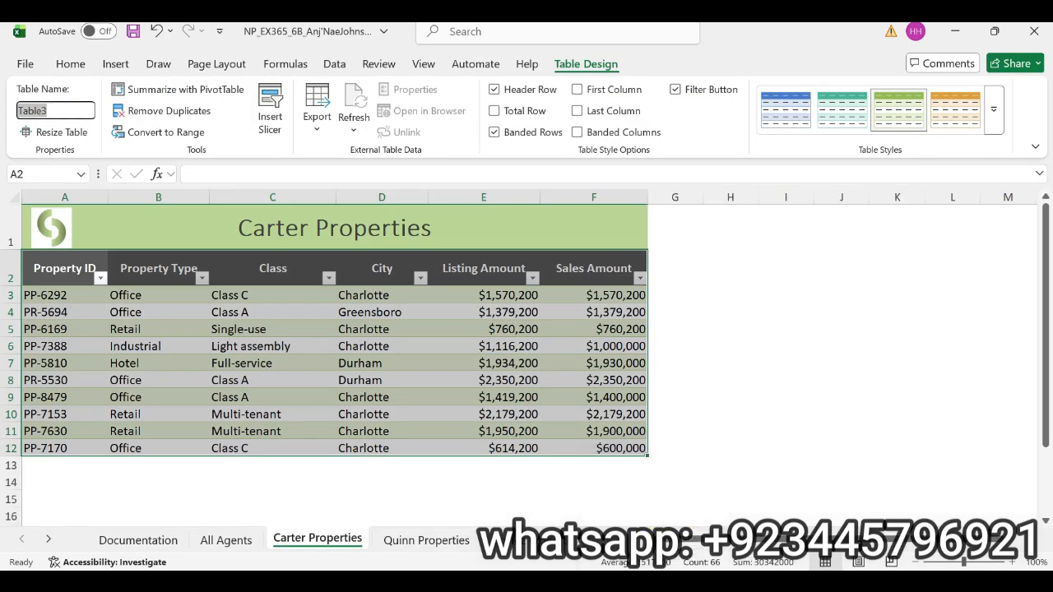
pyautogui.write('Carter')
pyautogui.press('Return')
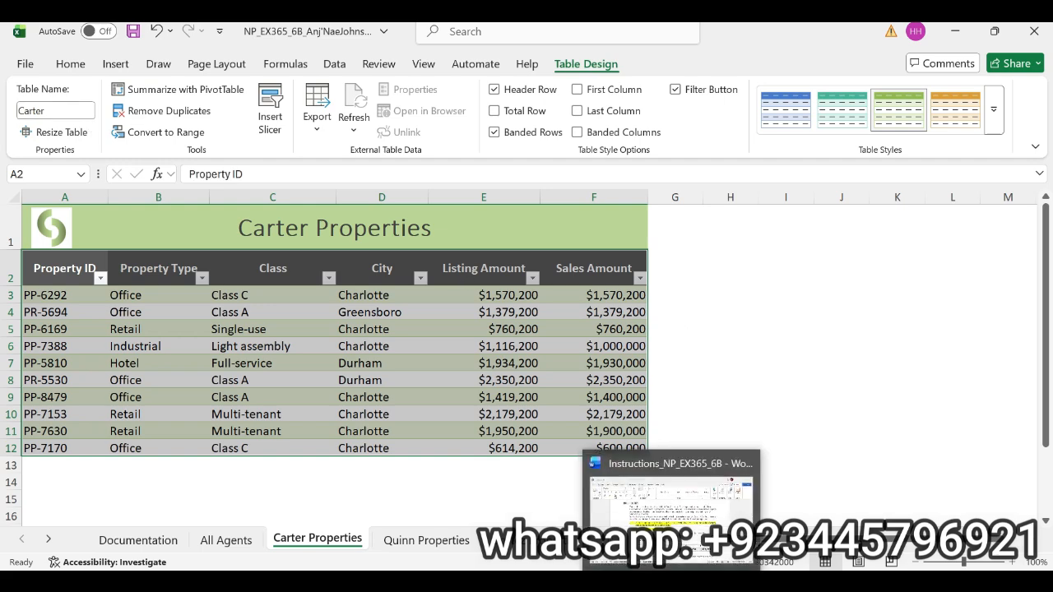
# Step: Copy the PP-5694 record (Office, Class A, Greensboro, 1,379,200, 1,379,200) from Table 1 in Word into row 13 of the Carter table in Excel
pyautogui.click(671, 582)
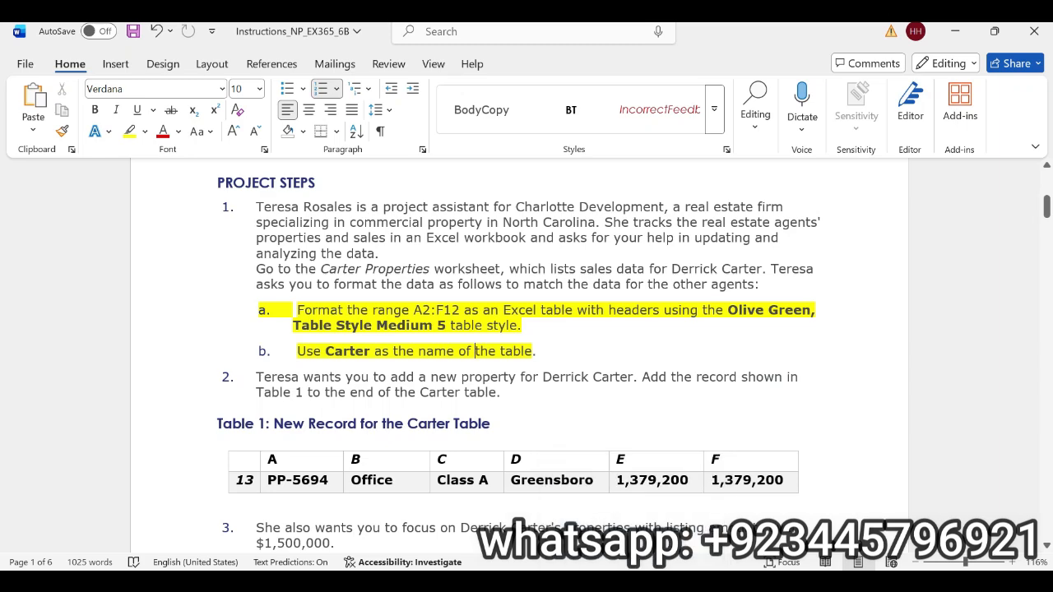
pyautogui.moveTo(1047, 207); pyautogui.dragTo(1048, 215)
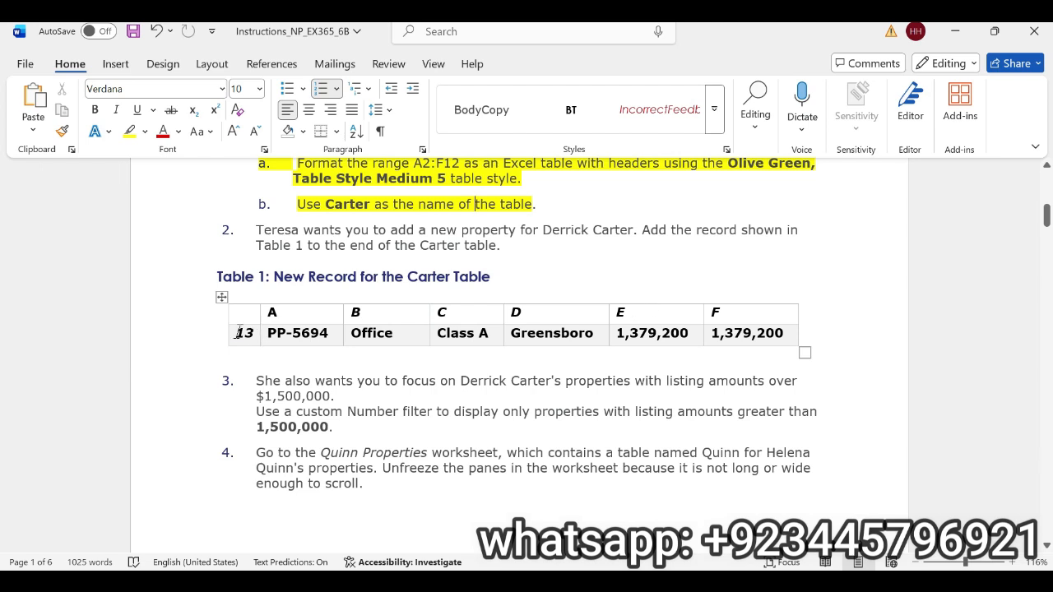
pyautogui.moveTo(238, 333); pyautogui.dragTo(777, 340)
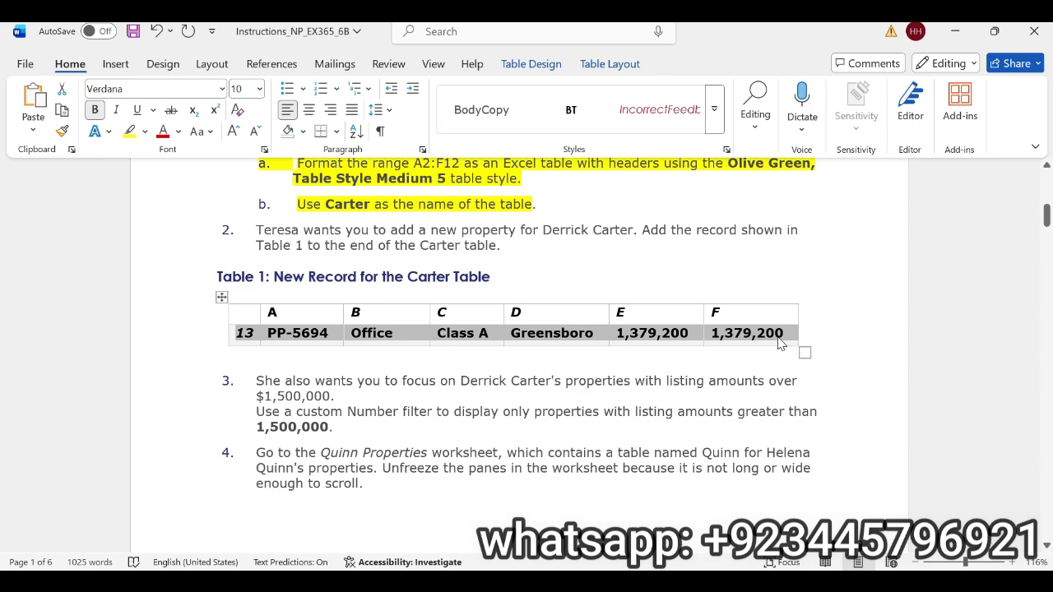
pyautogui.hotkey('alt', 'Tab')
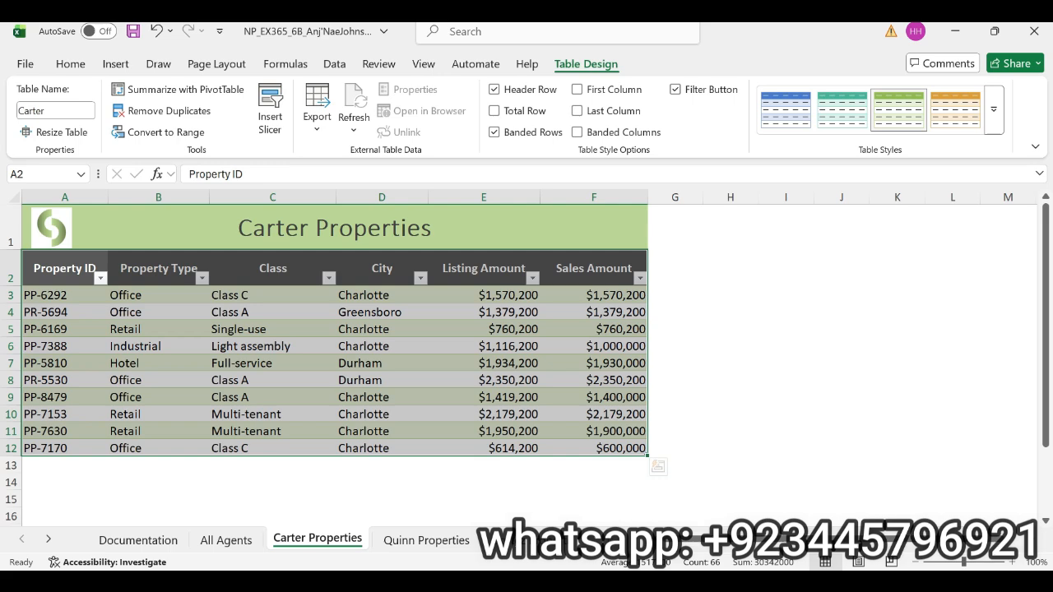
pyautogui.hotkey('alt', 'Tab')
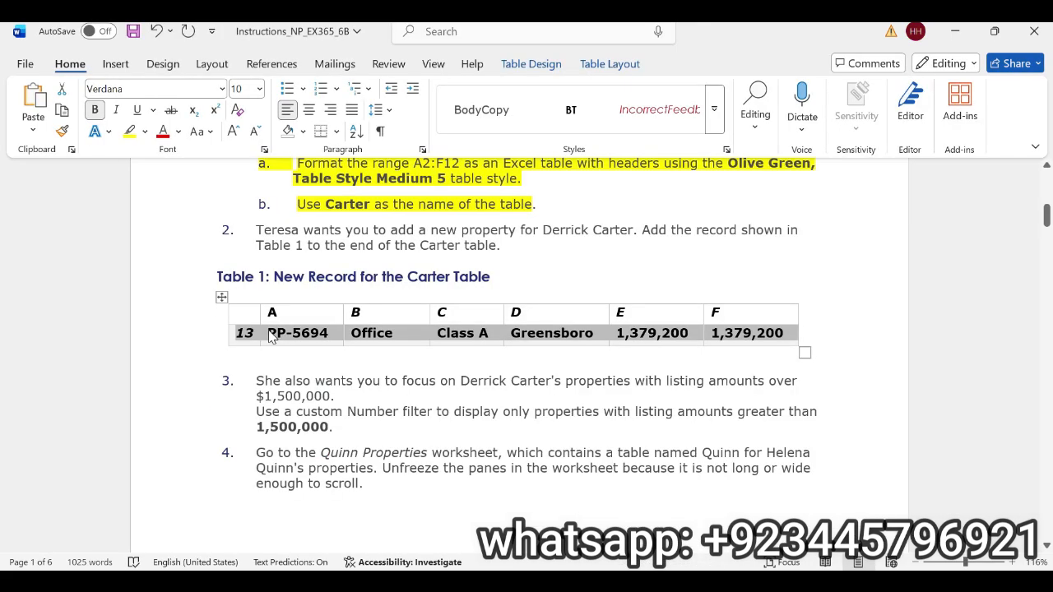
pyautogui.moveTo(268, 332); pyautogui.dragTo(749, 342)
pyautogui.hotkey('ctrl', 'c')
pyautogui.hotkey('alt', 'Tab')
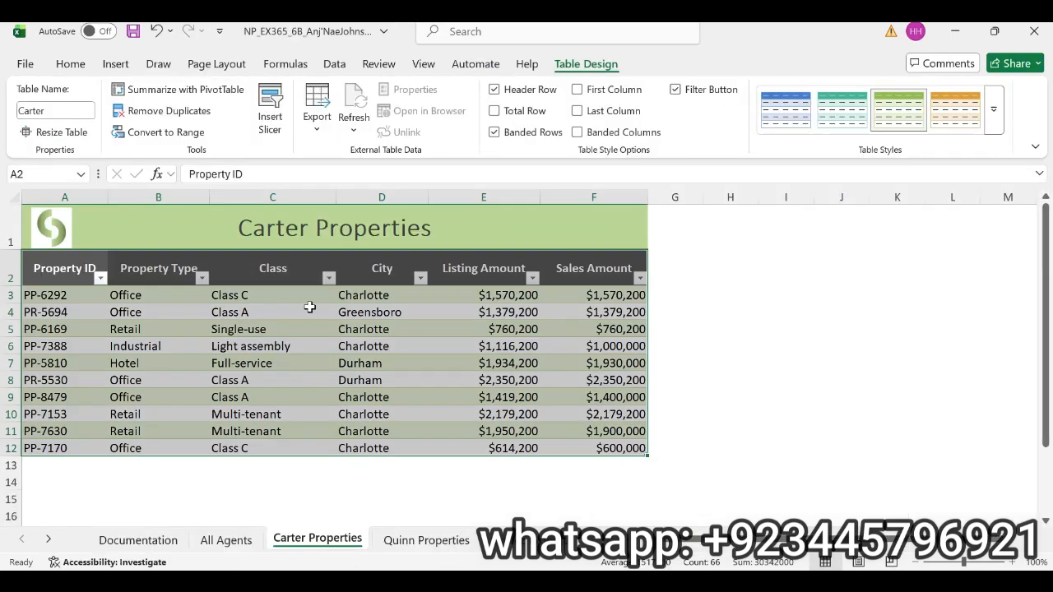
pyautogui.click(40, 463)
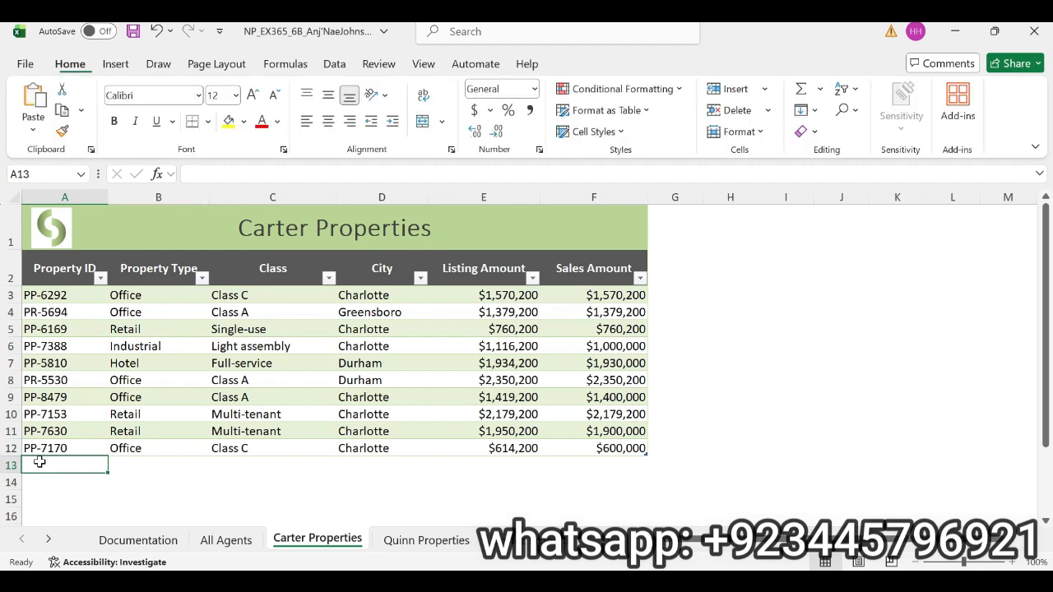
pyautogui.hotkey('ctrl', 'v')
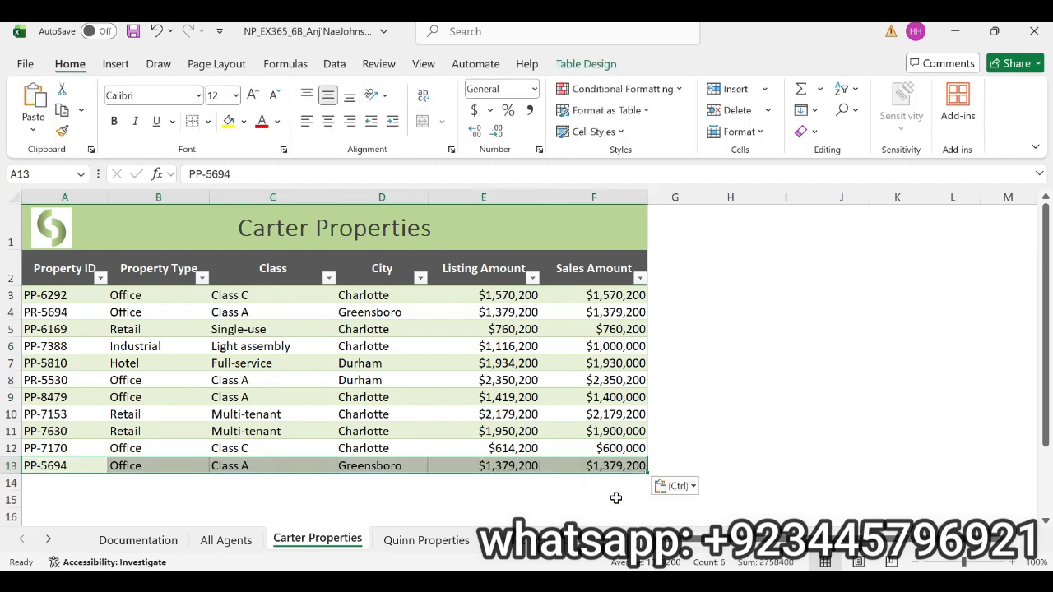
# Step: Switch to the Word instructions and highlight all of step 3, about the custom number filter, in yellow
pyautogui.click(658, 498)
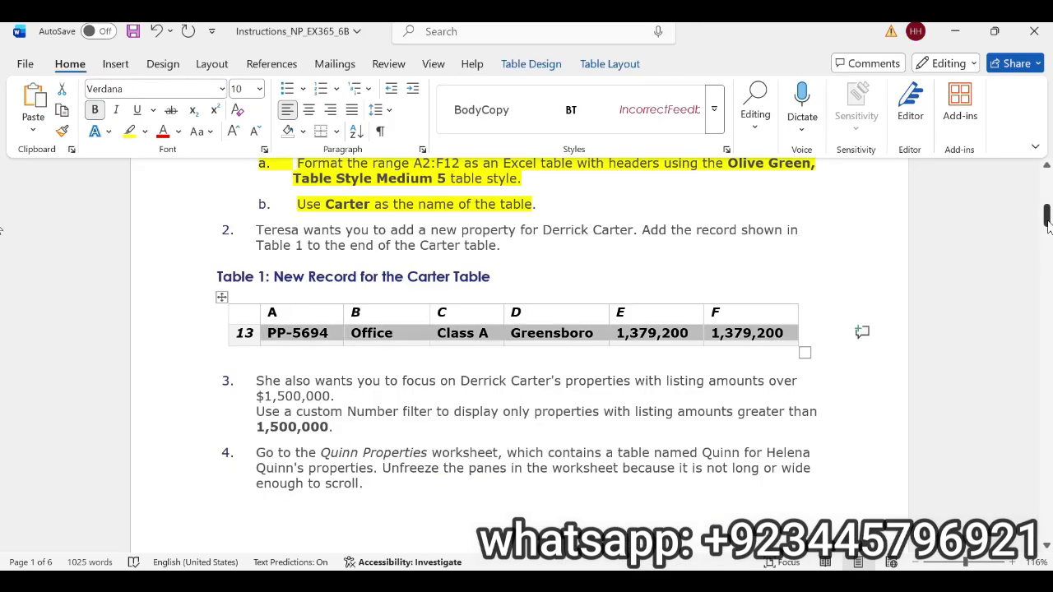
pyautogui.moveTo(1047, 217); pyautogui.dragTo(1048, 233)
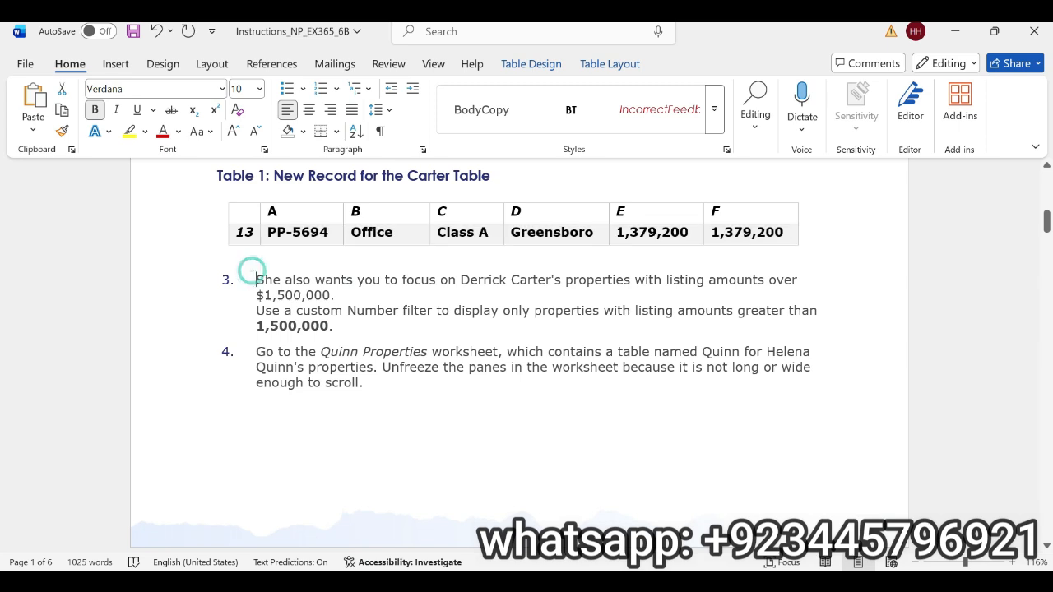
pyautogui.moveTo(254, 272); pyautogui.dragTo(336, 296)
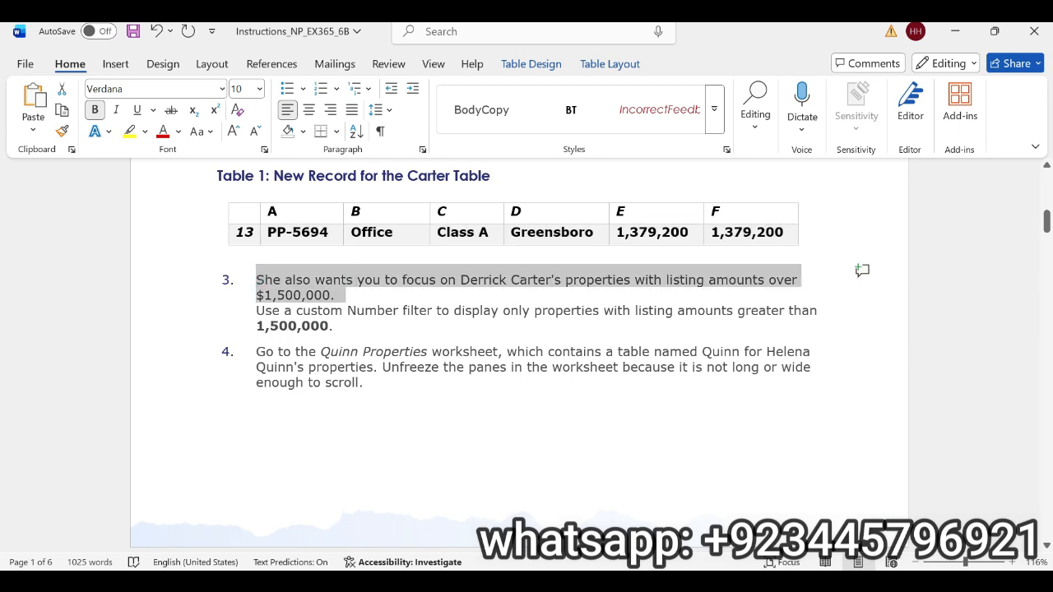
pyautogui.moveTo(344, 296); pyautogui.dragTo(383, 331)
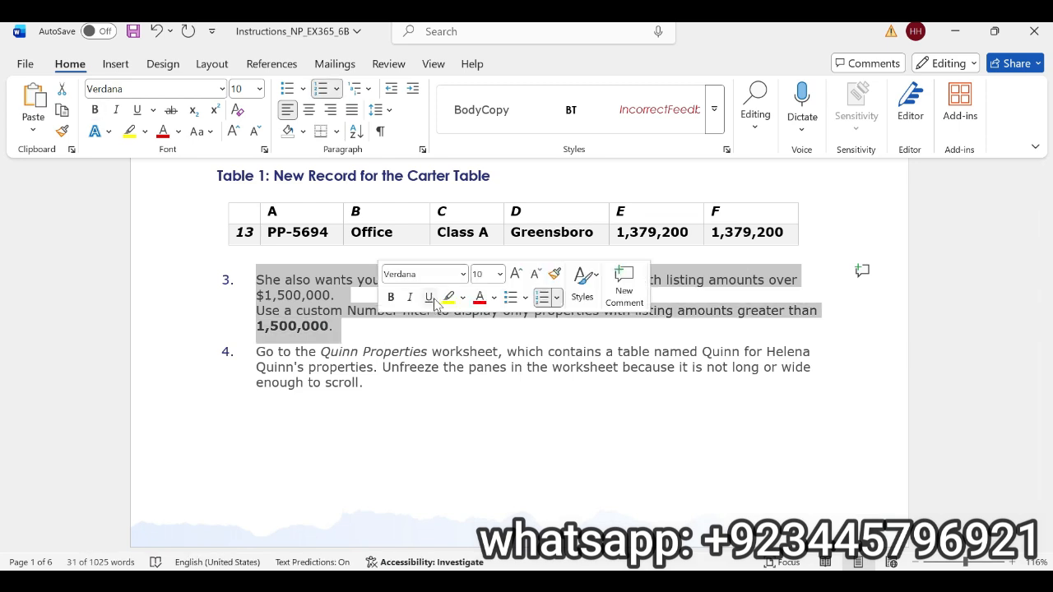
pyautogui.click(448, 297)
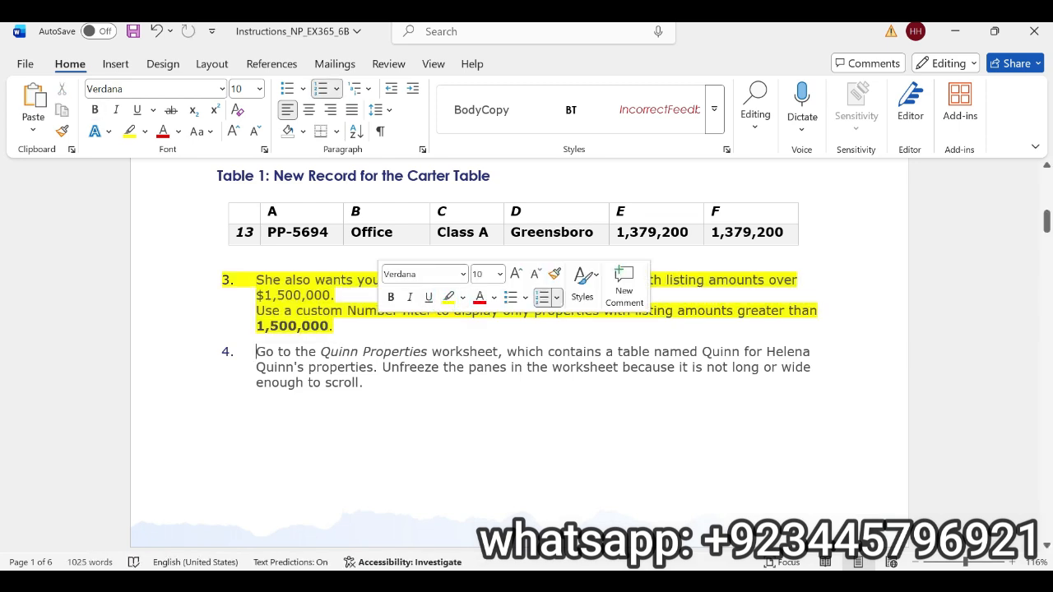
# Step: Switch to Excel and apply a custom number filter to the Carter table's Listing Amount column showing amounts greater than 1,500,000
pyautogui.moveTo(331, 325); pyautogui.dragTo(255, 326)
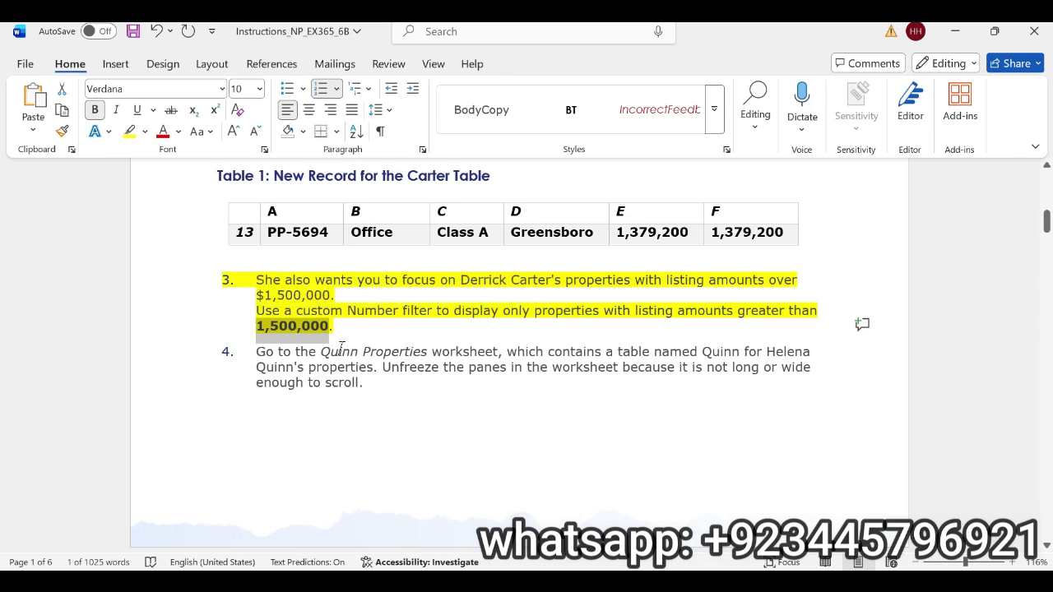
pyautogui.hotkey('alt', 'Tab')
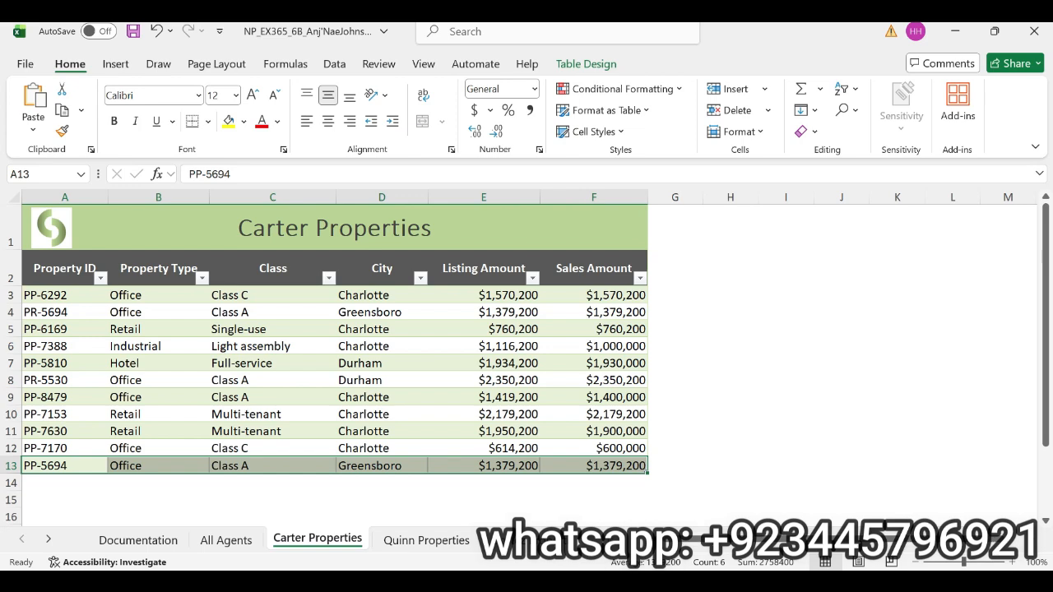
pyautogui.hotkey('alt', 'Tab')
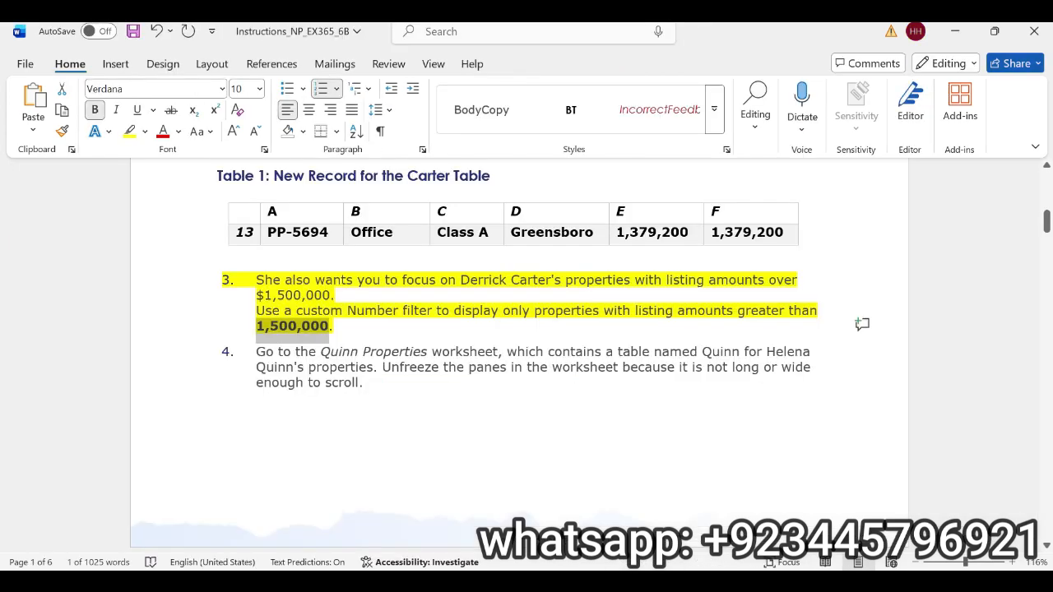
pyautogui.hotkey('alt', 'Tab')
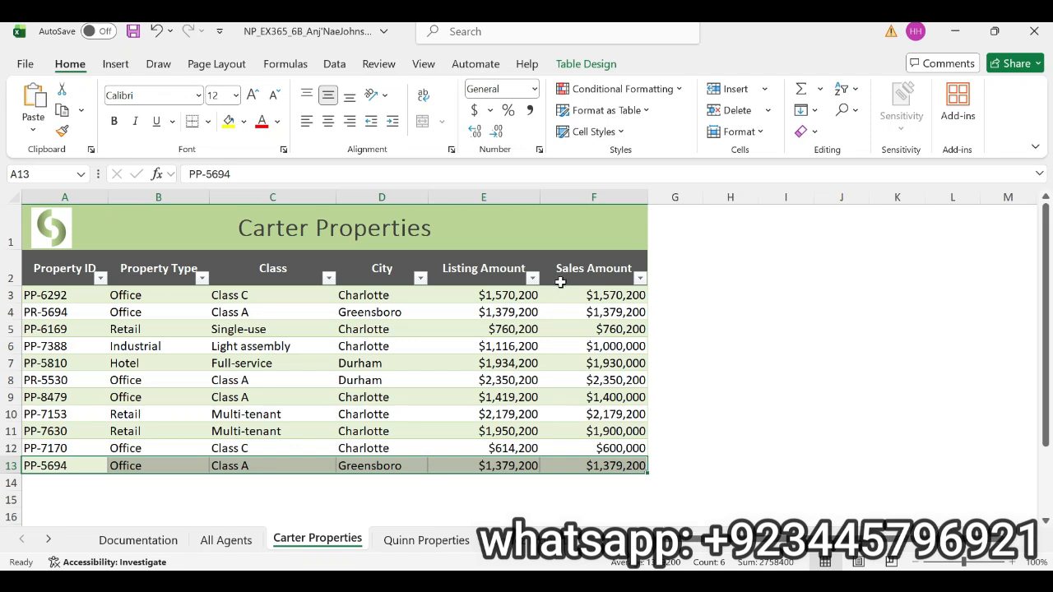
pyautogui.click(532, 278)
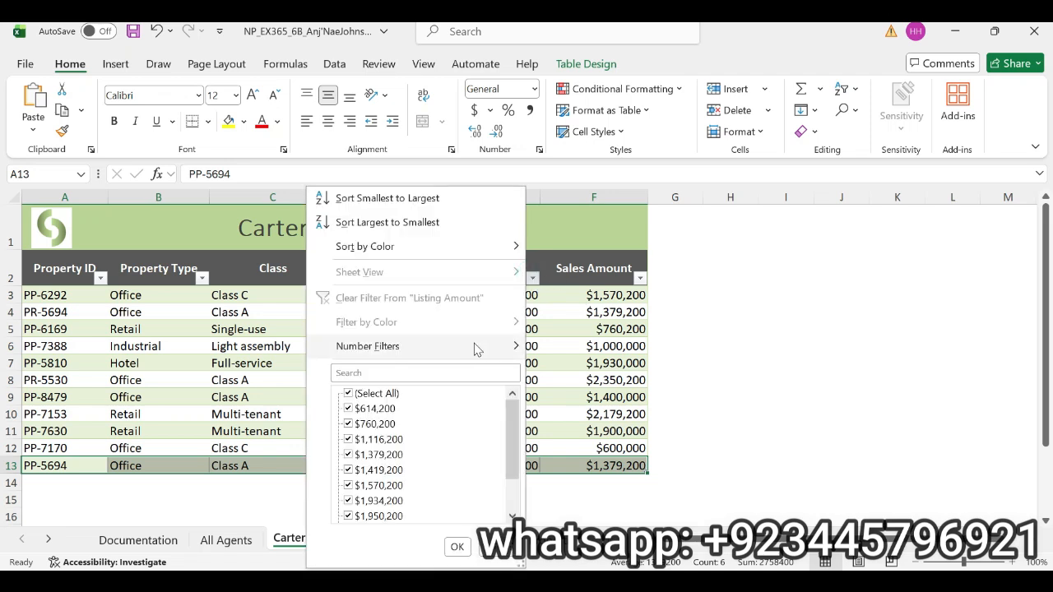
pyautogui.moveTo(475, 350)
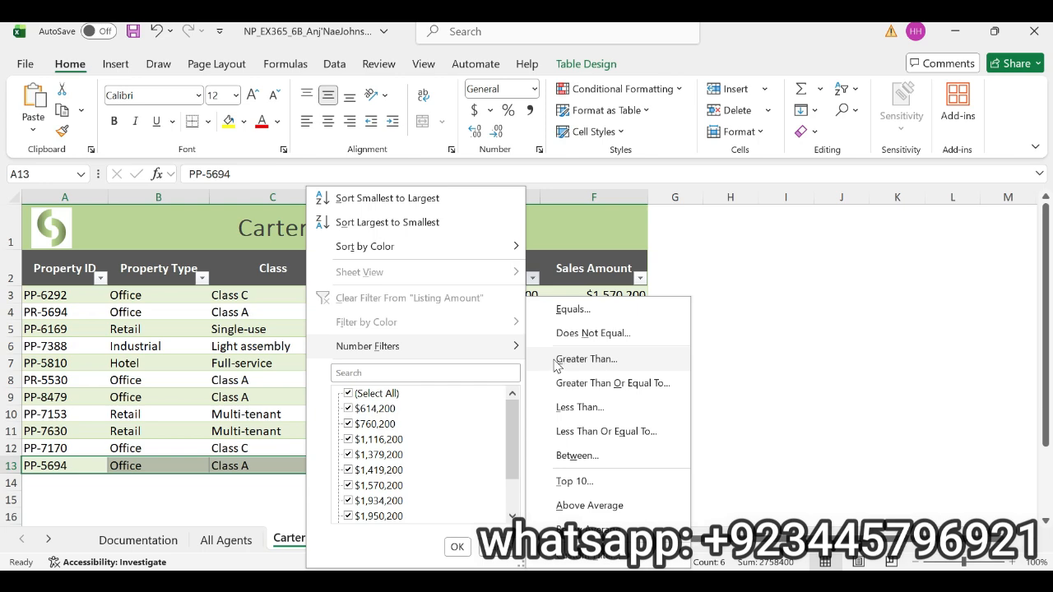
pyautogui.click(566, 360)
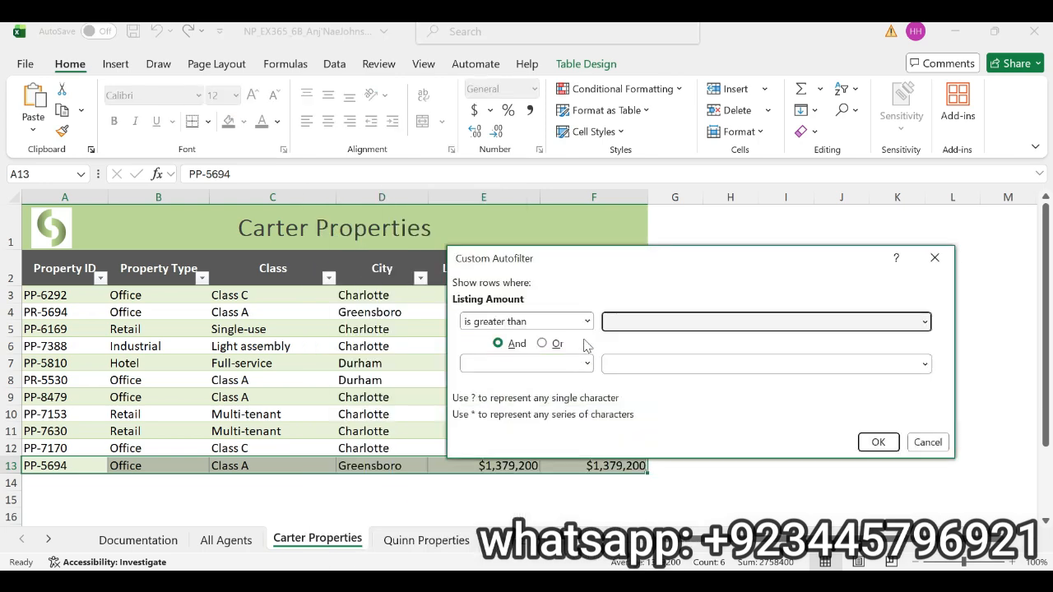
pyautogui.click(613, 321)
pyautogui.write('1,500,000')
pyautogui.click(621, 321)
pyautogui.click(874, 441)
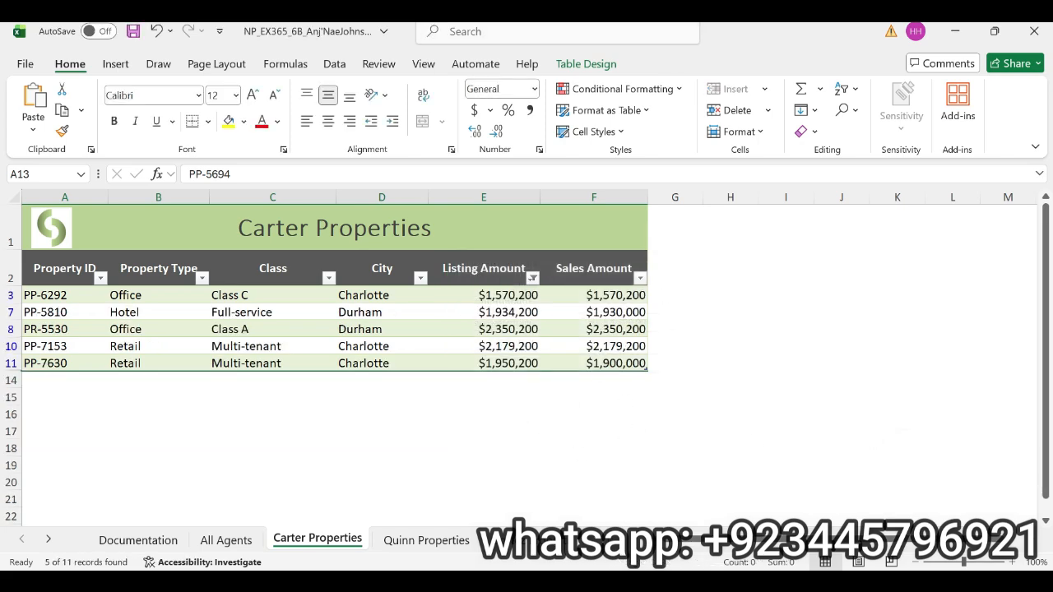
# Step: Switch to the Word instructions and highlight all of step 4, about unfreezing the panes on Quinn Properties, in yellow
pyautogui.moveTo(672, 581)
pyautogui.click(672, 512)
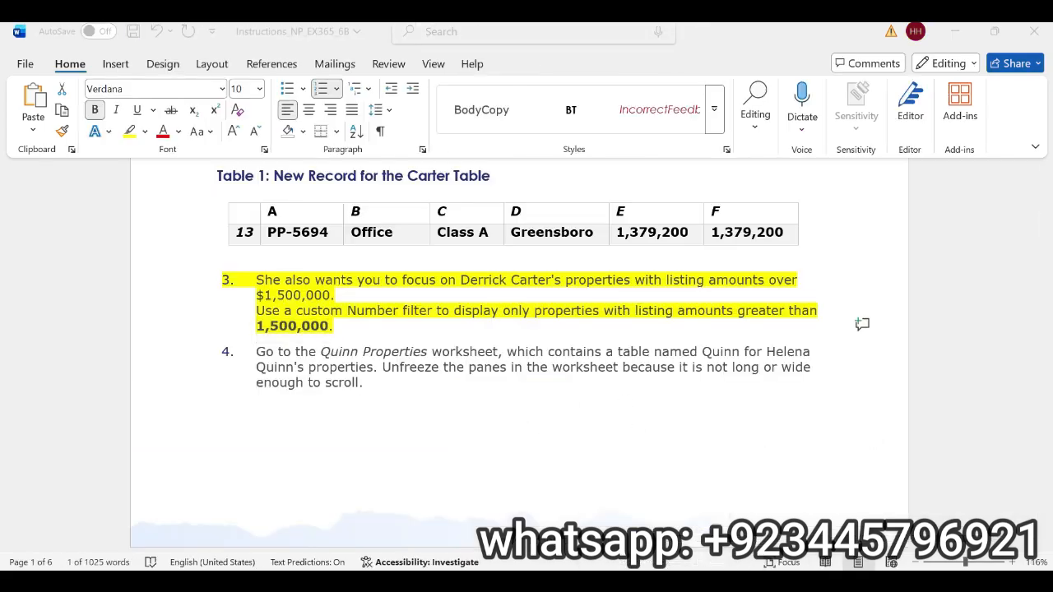
pyautogui.click(370, 393)
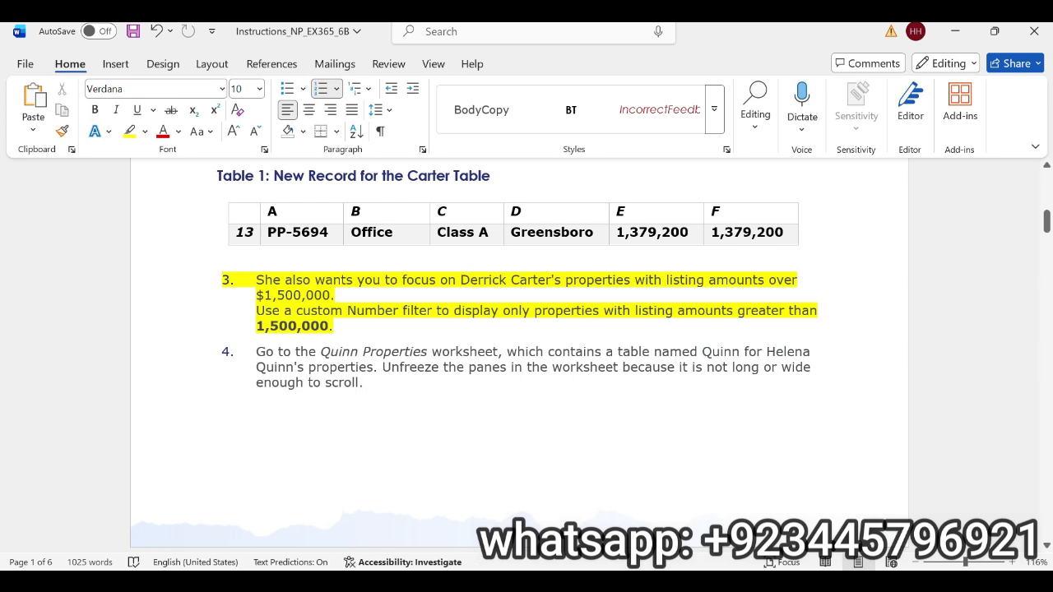
pyautogui.moveTo(256, 351); pyautogui.dragTo(368, 388)
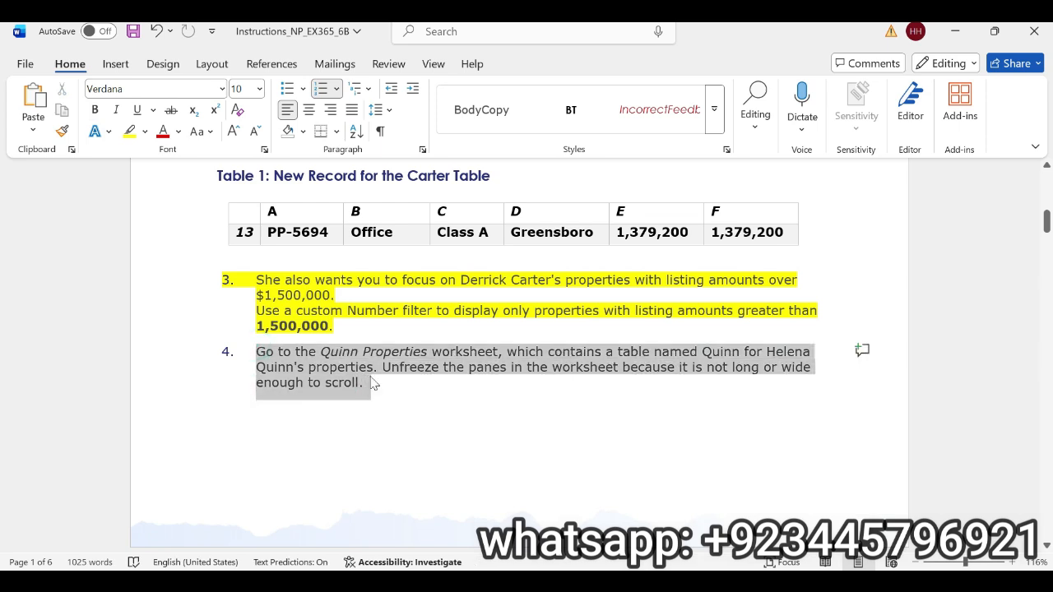
pyautogui.click(440, 348)
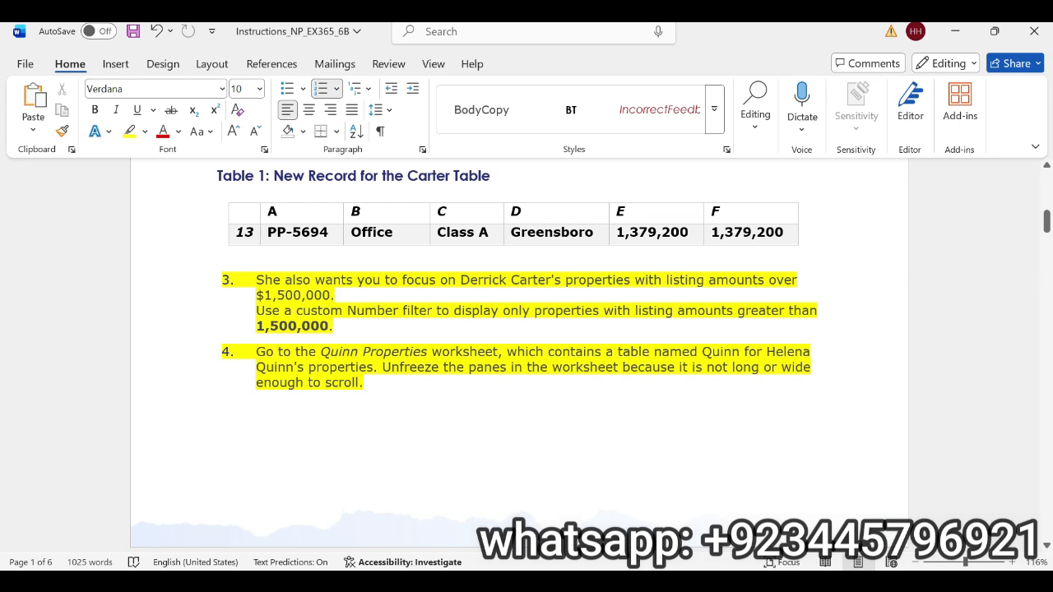
# Step: Switch to Excel and unfreeze the panes on the Quinn Properties worksheet
pyautogui.hotkey('alt', 'Tab')
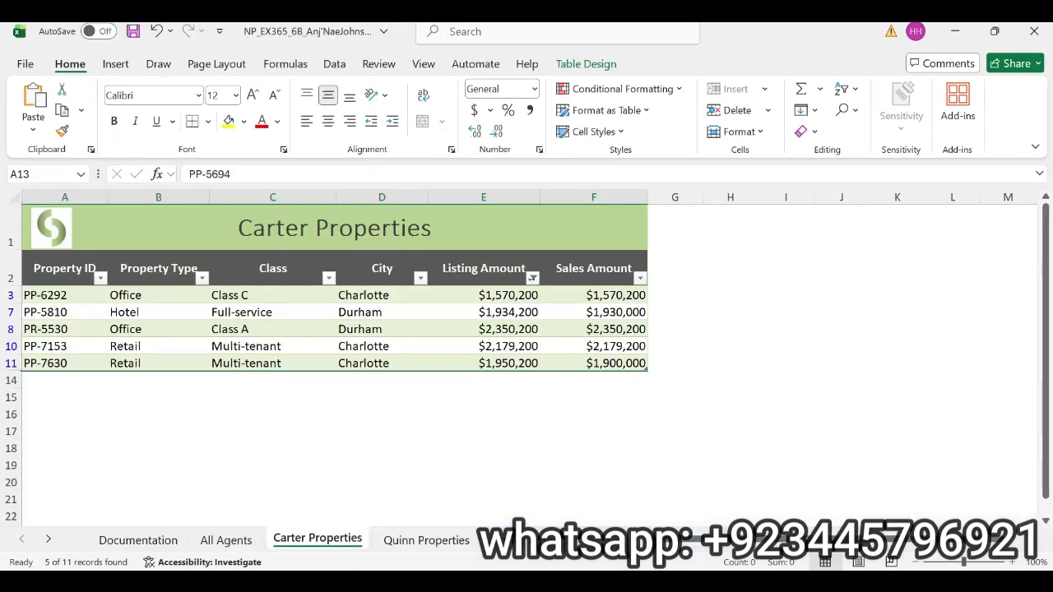
pyautogui.hotkey('ctrl', 'pagedown')
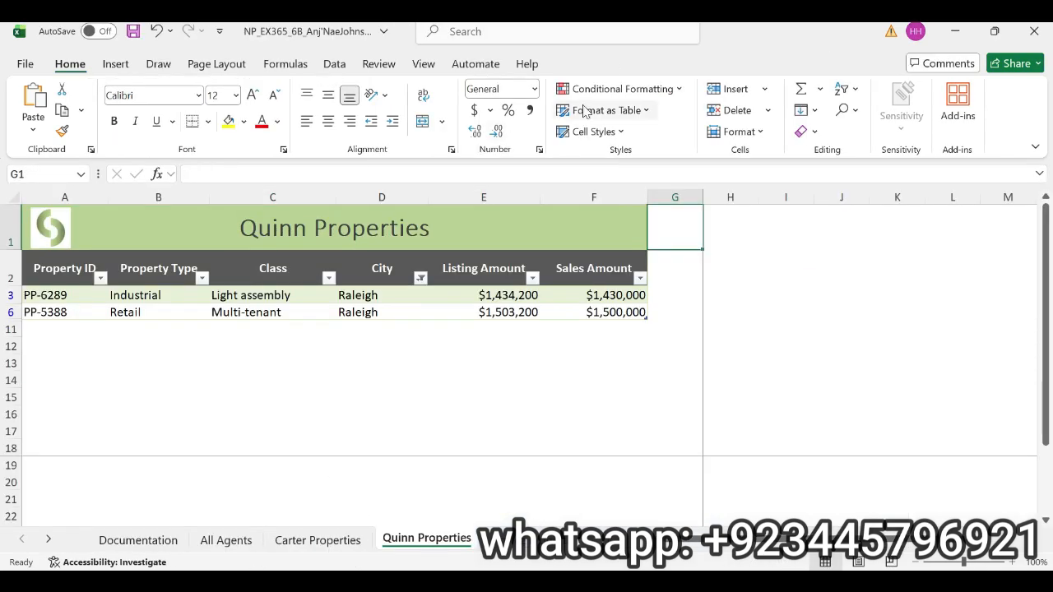
pyautogui.click(423, 63)
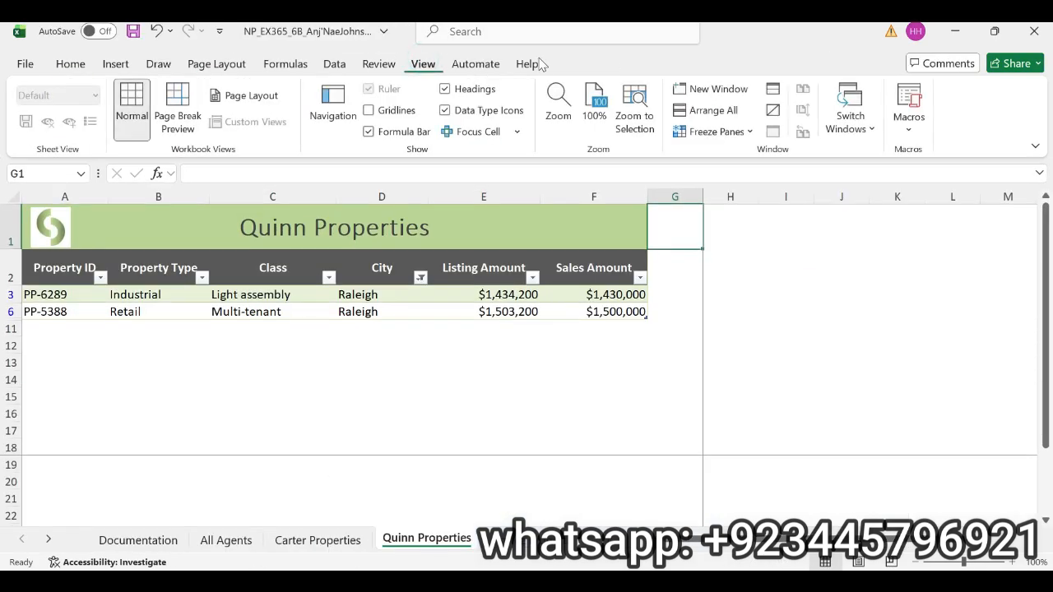
pyautogui.click(748, 132)
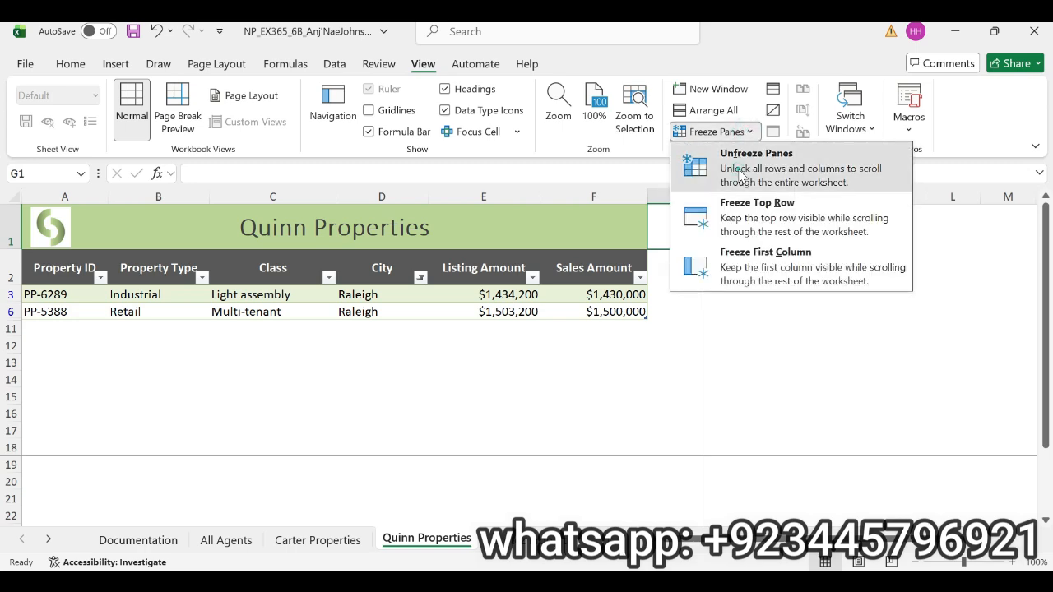
pyautogui.click(729, 149)
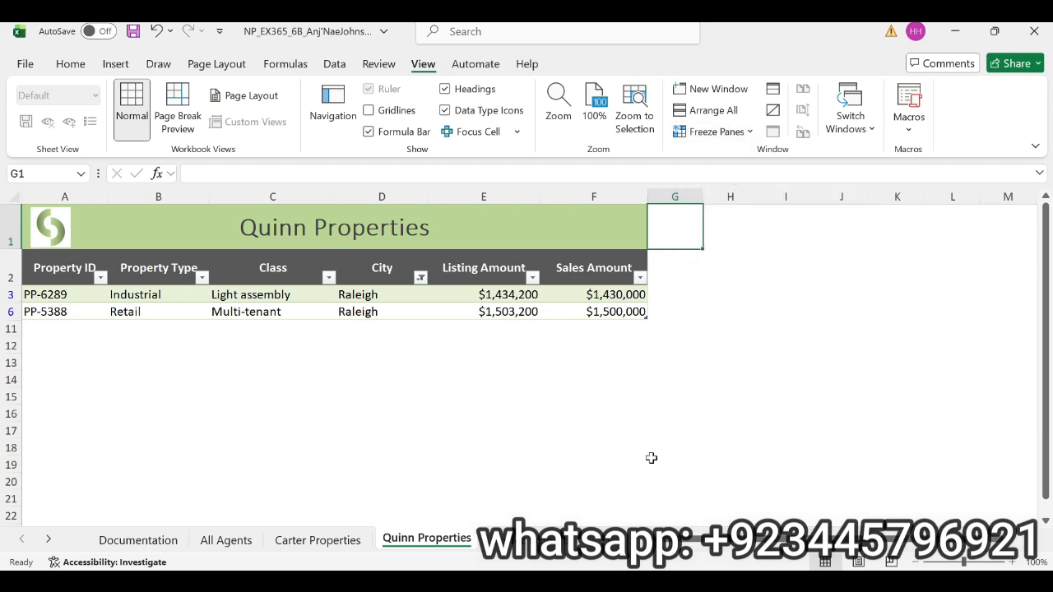
# Step: Switch to the Word instructions and highlight step 5a, about removing the filter from the Quinn table, in yellow
pyautogui.hotkey('alt', 'Tab')
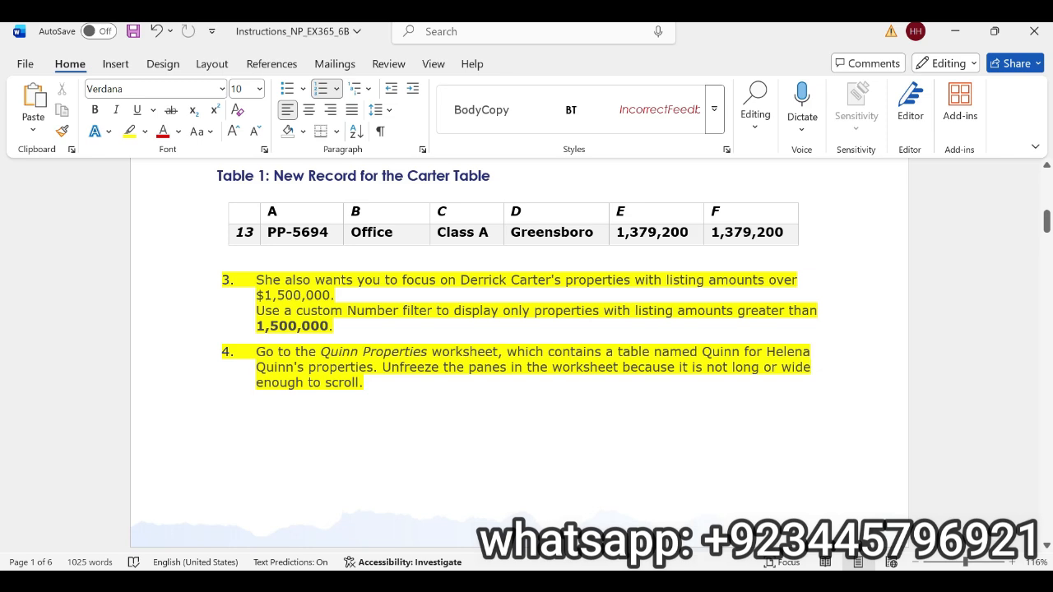
pyautogui.moveTo(1046, 224); pyautogui.dragTo(1047, 255)
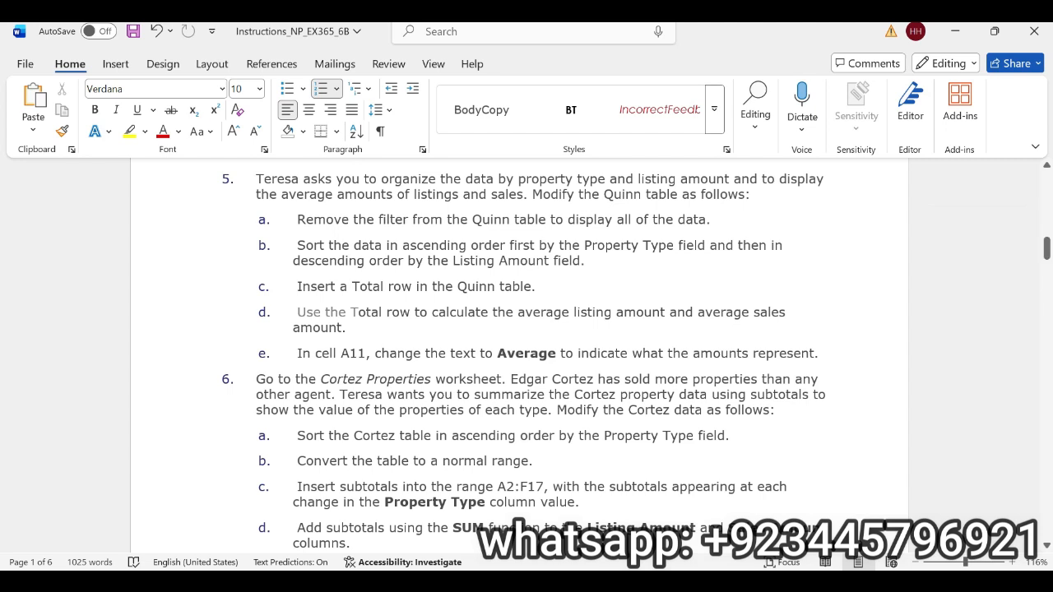
pyautogui.moveTo(292, 217); pyautogui.dragTo(705, 214)
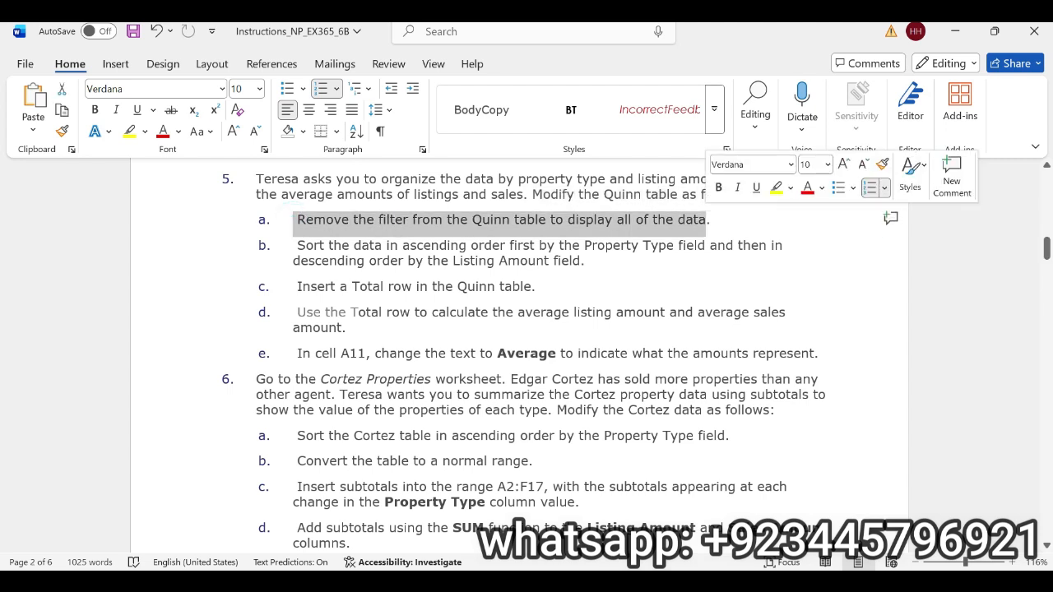
pyautogui.click(776, 190)
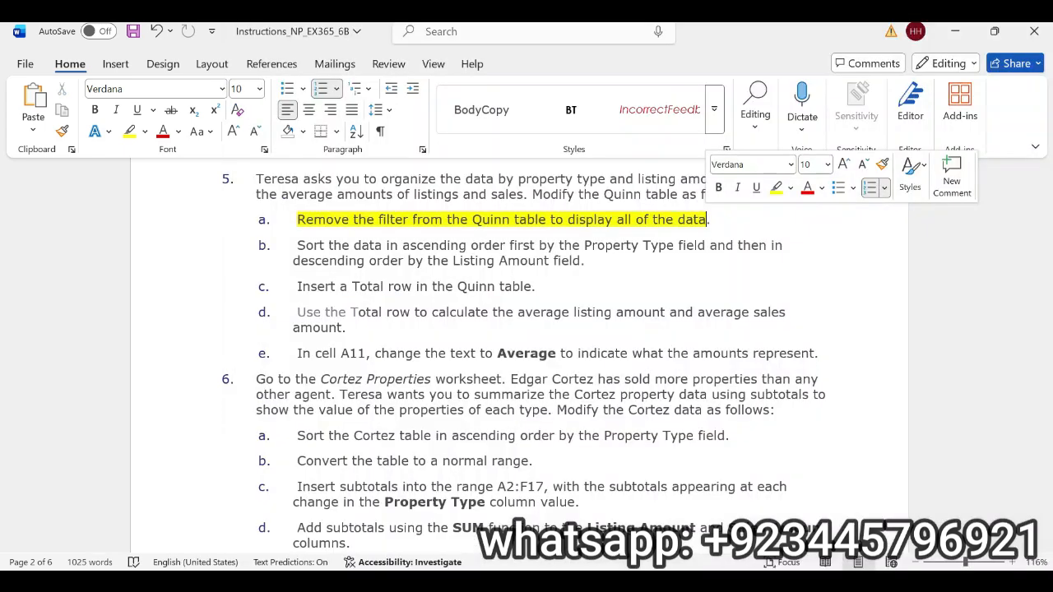
# Step: Switch to Excel and clear the City filter from the Quinn table so that all its records are displayed
pyautogui.click(708, 582)
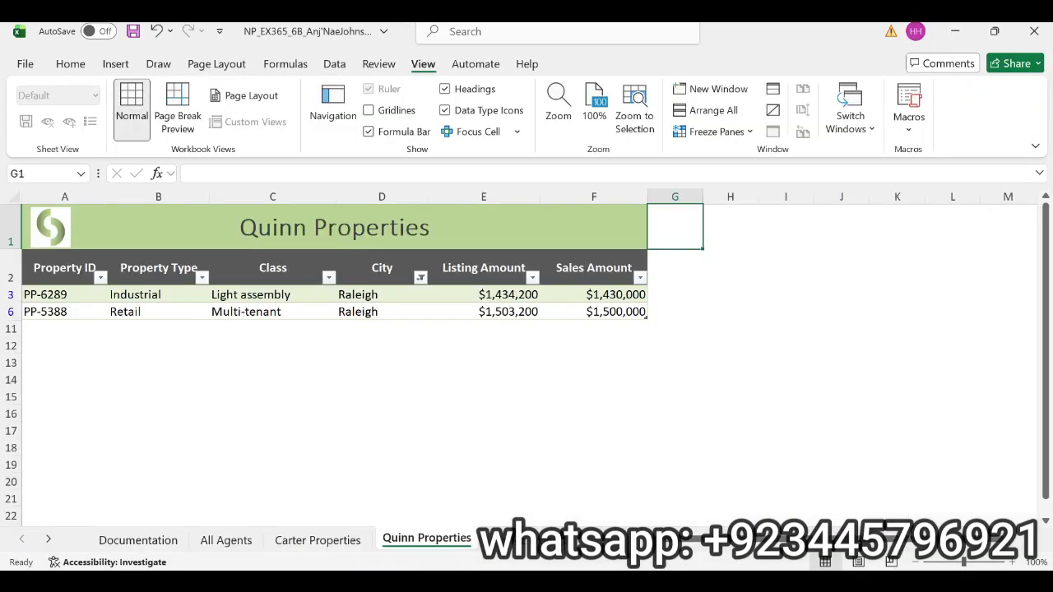
pyautogui.click(12, 277)
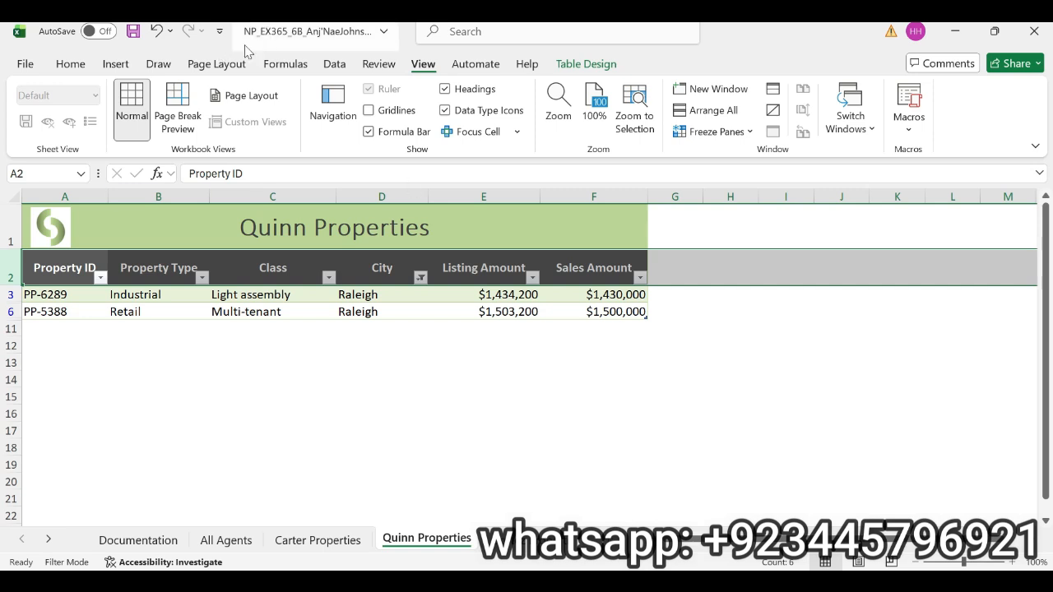
pyautogui.click(331, 66)
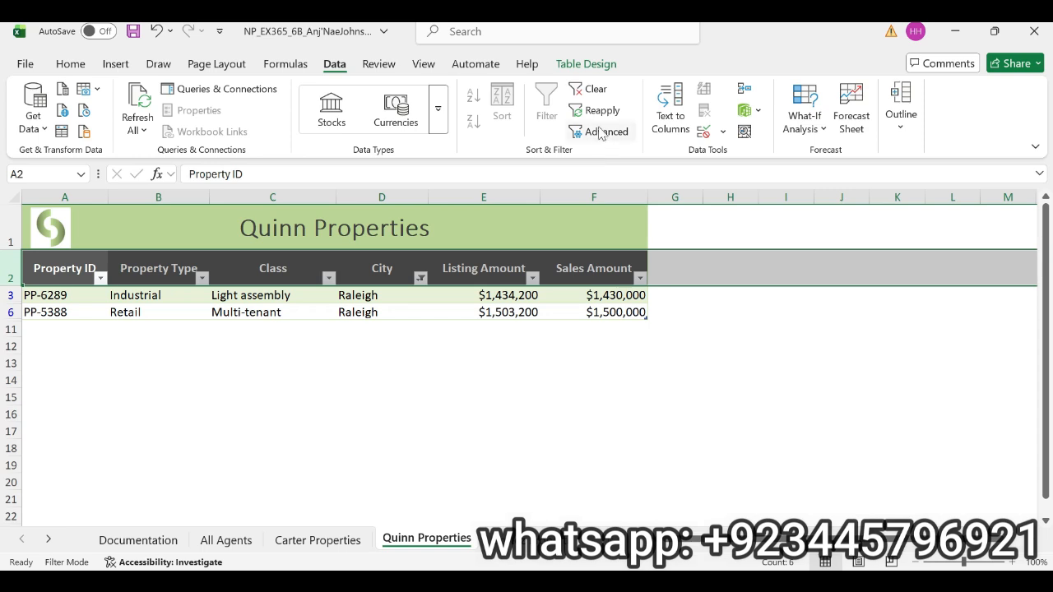
pyautogui.click(591, 91)
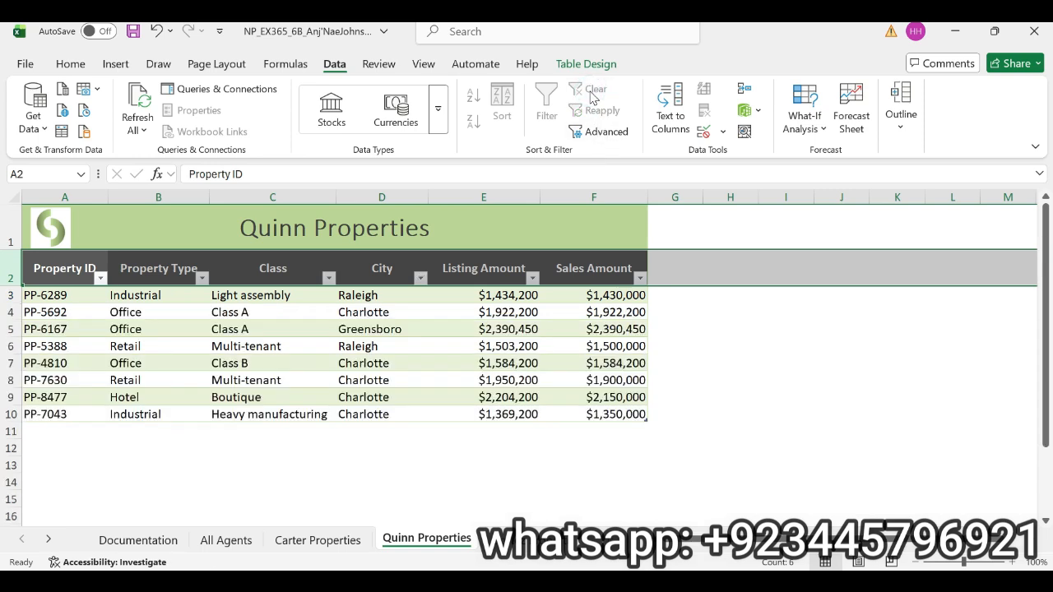
pyautogui.hotkey('ctrl', 'z')
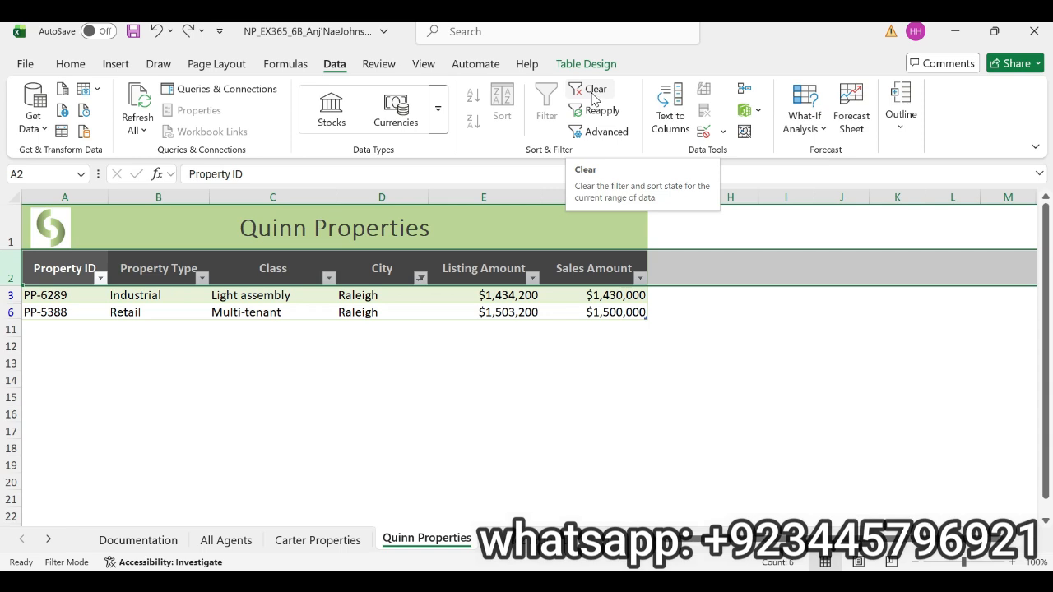
pyautogui.click(592, 94)
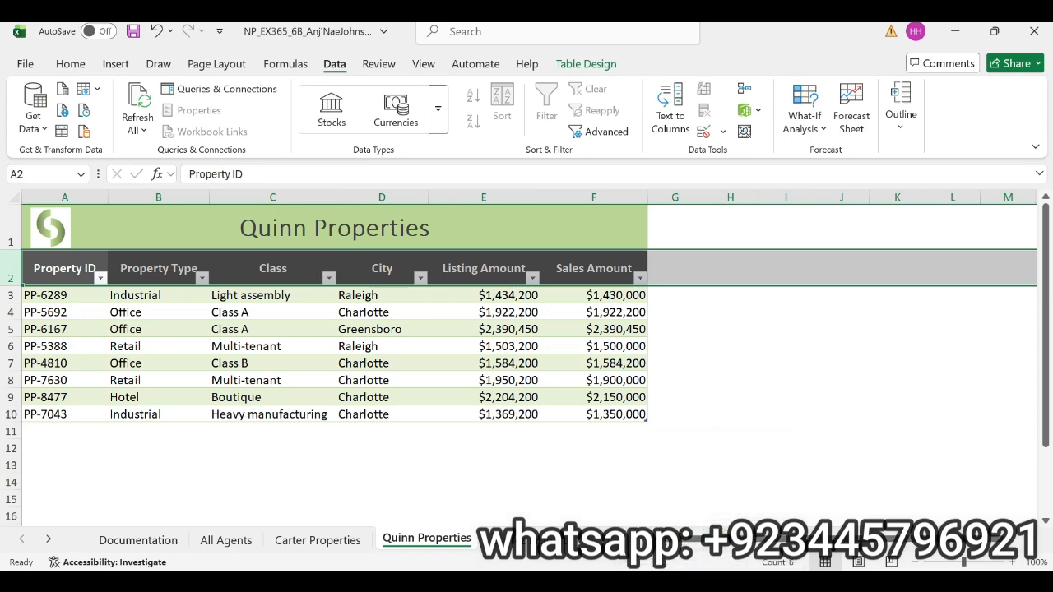
# Step: Switch to the Word instructions and highlight step 5b, about sorting by Property Type and Listing Amount, in yellow
pyautogui.hotkey('alt', 'Tab')
pyautogui.moveTo(296, 245); pyautogui.dragTo(595, 261)
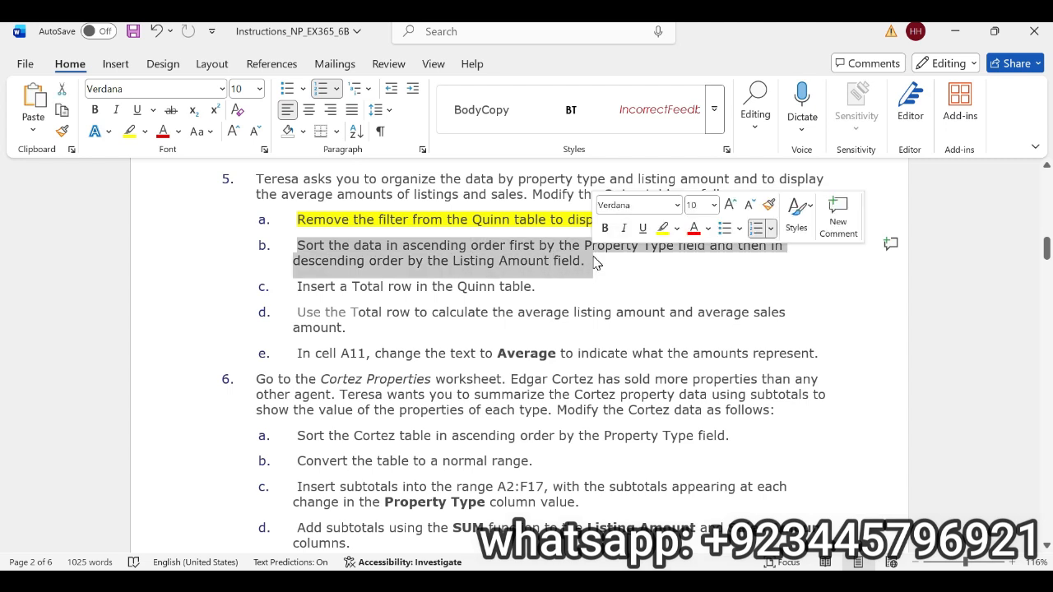
pyautogui.click(663, 228)
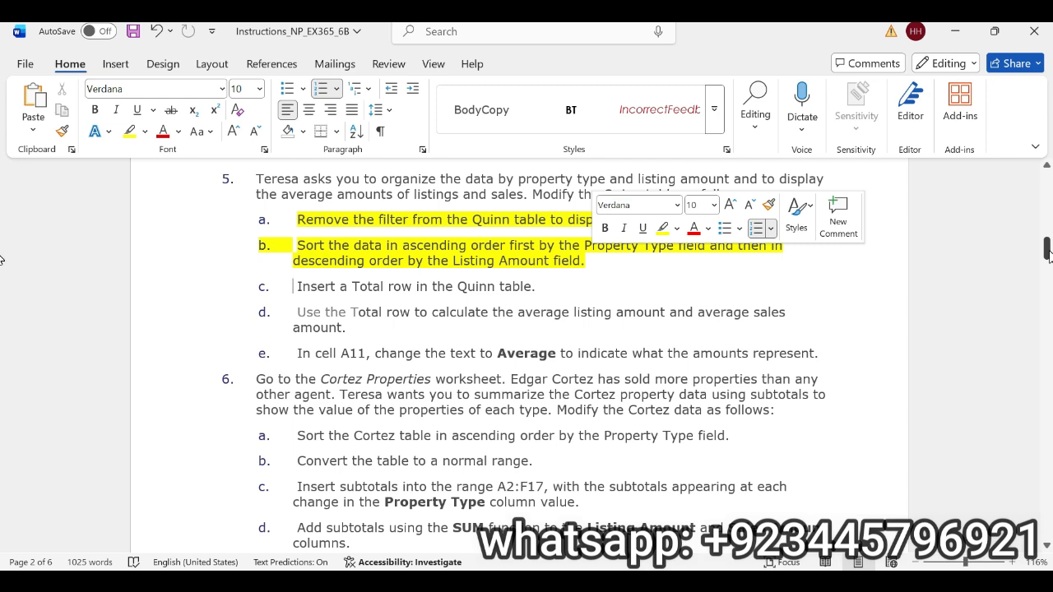
pyautogui.moveTo(1047, 255); pyautogui.dragTo(1047, 257)
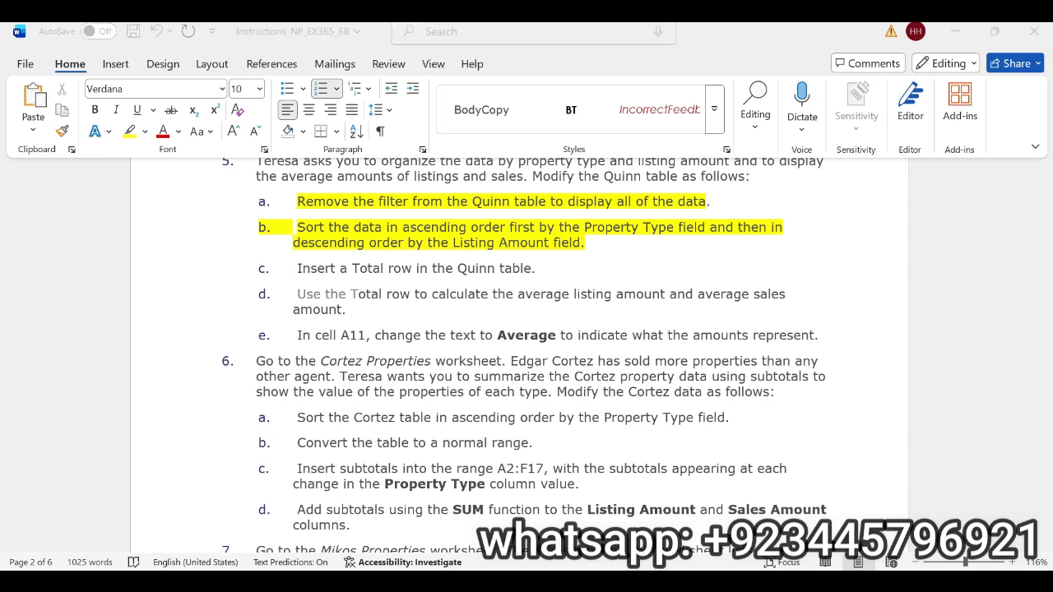
# Step: Switch to Excel and try to start a custom sort of the Quinn Properties data with cell G12 selected
pyautogui.hotkey('alt', 'Tab')
pyautogui.click(695, 455)
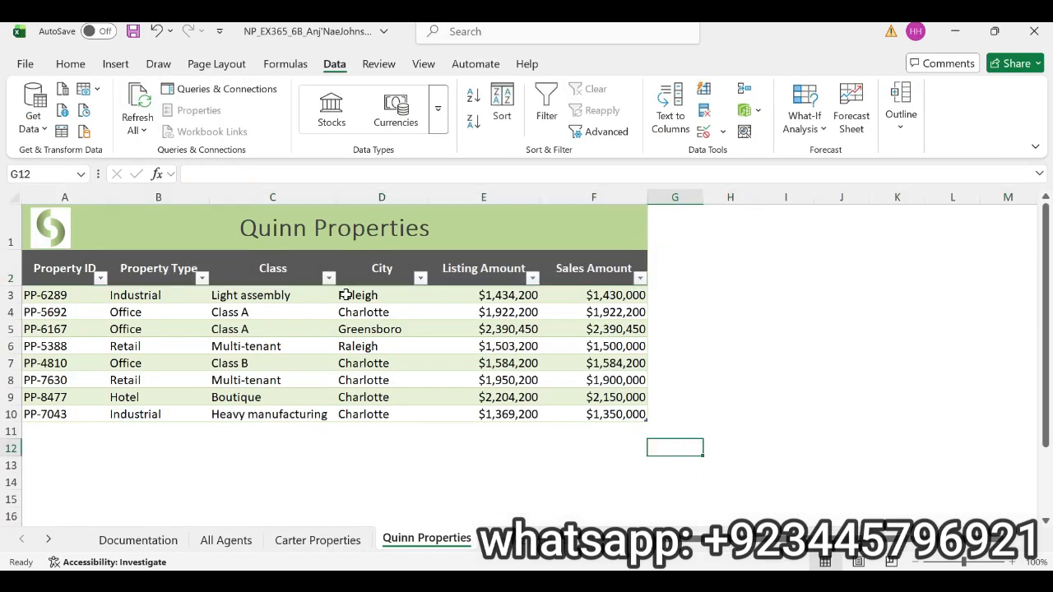
pyautogui.click(500, 105)
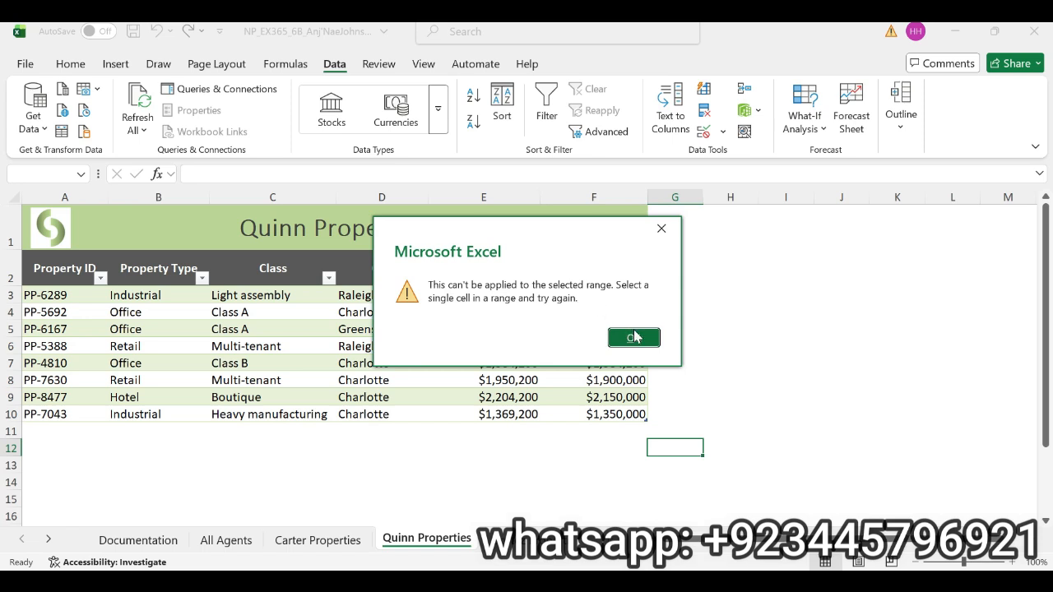
pyautogui.click(662, 229)
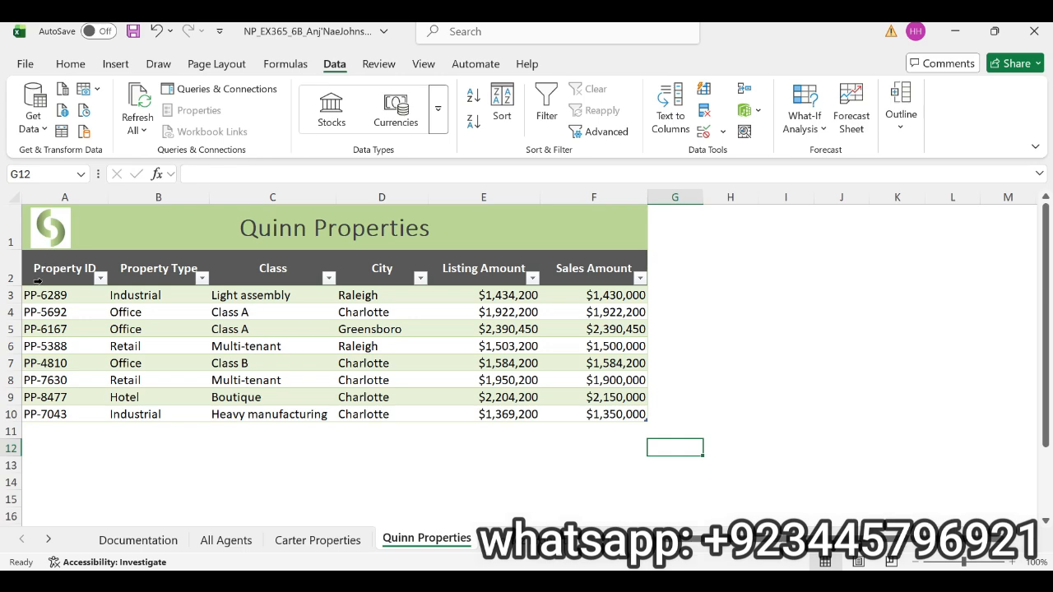
# Step: Switch to the Word instructions and review step 12a, about inserting Property Type and City slicers for the Agents table
pyautogui.hotkey('alt', 'Tab')
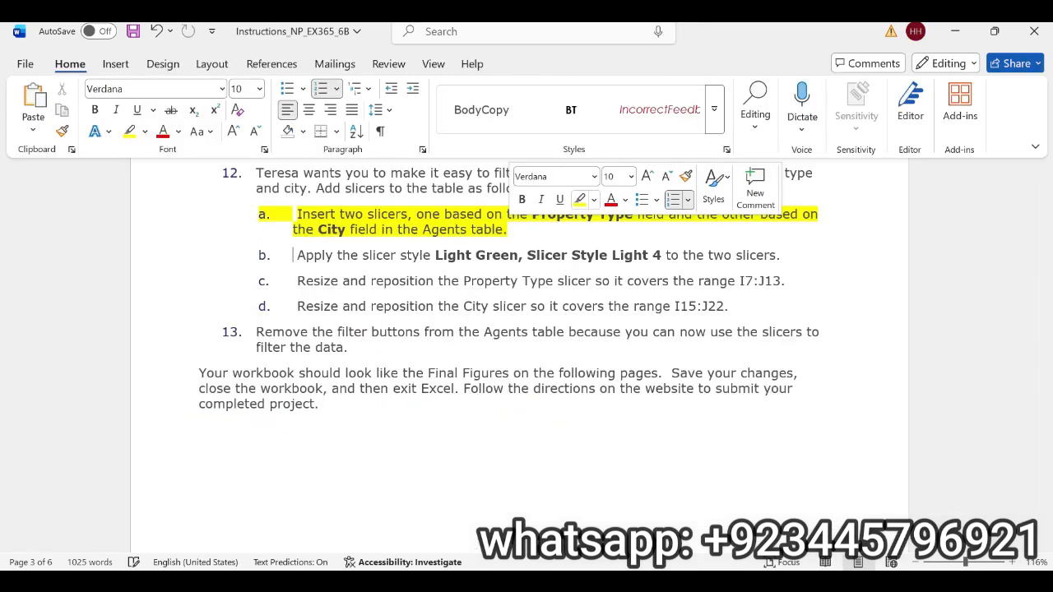
pyautogui.click(512, 229)
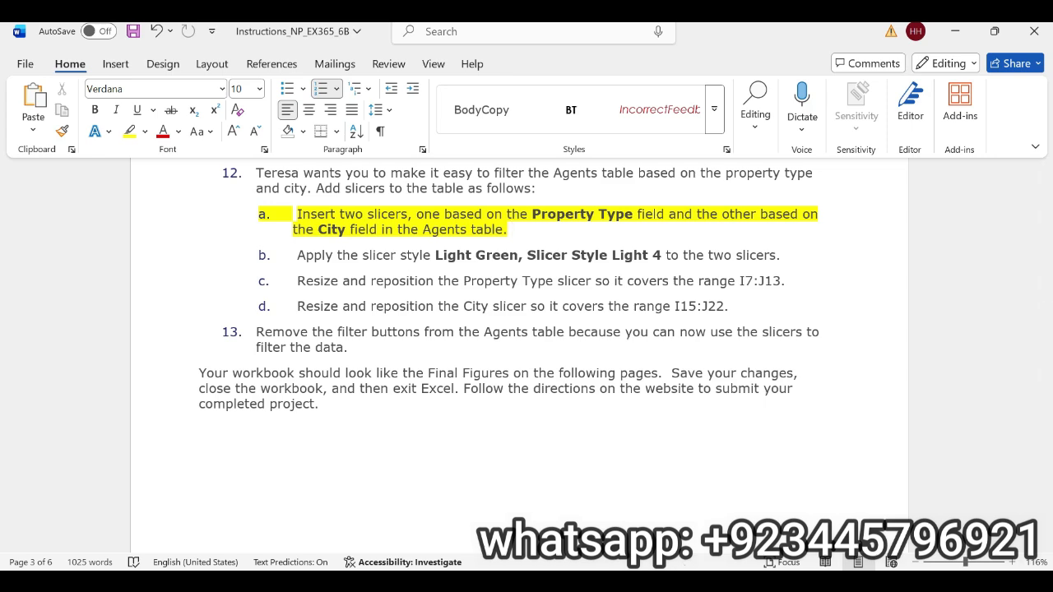
# Step: Switch to Excel and insert slicers for the Property Type and City fields of the Agents table
pyautogui.click(691, 581)
pyautogui.click(580, 64)
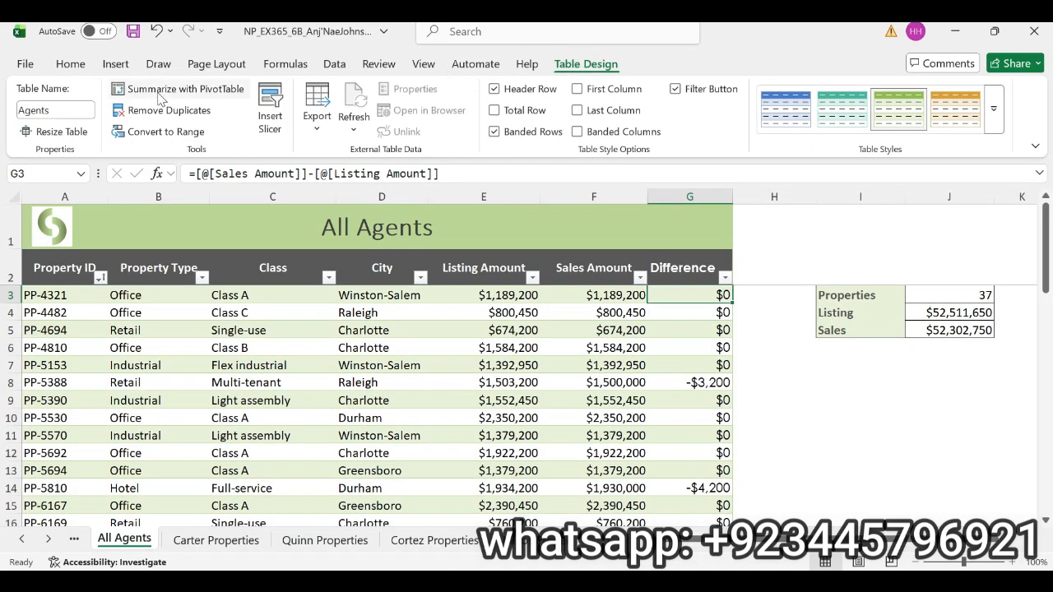
pyautogui.click(269, 123)
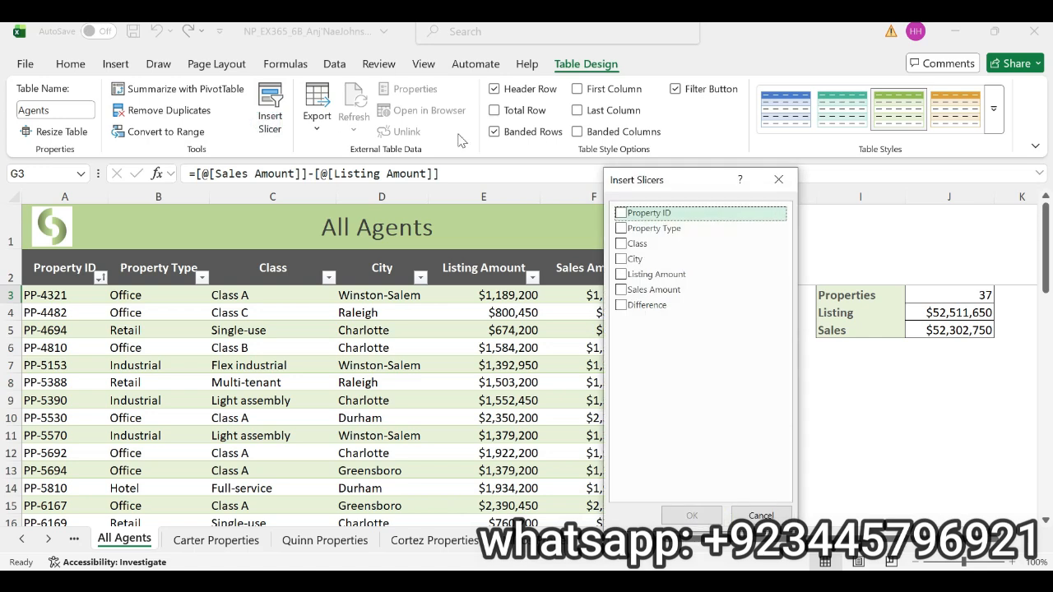
pyautogui.click(629, 230)
pyautogui.click(625, 260)
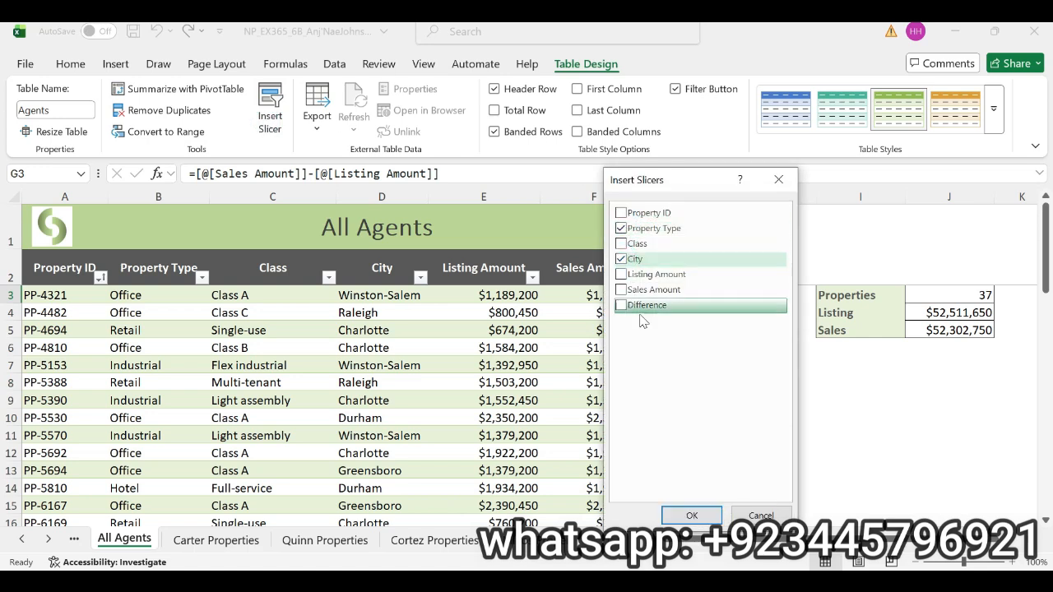
pyautogui.click(693, 515)
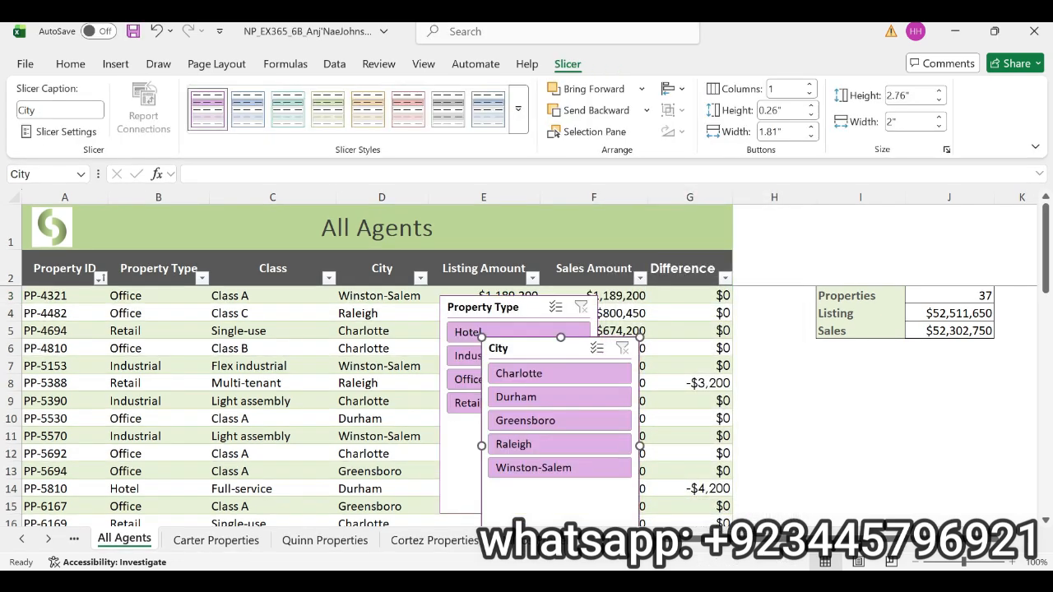
# Step: Switch to the Word instructions and highlight step 12b, about applying the slicer style, in yellow
pyautogui.click(673, 580)
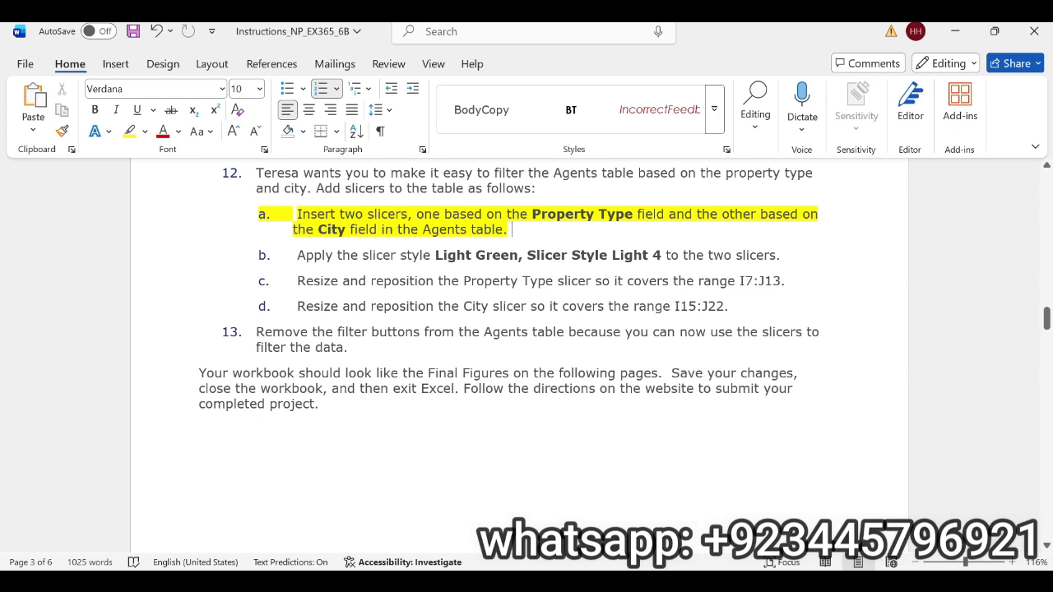
pyautogui.moveTo(297, 255); pyautogui.dragTo(787, 257)
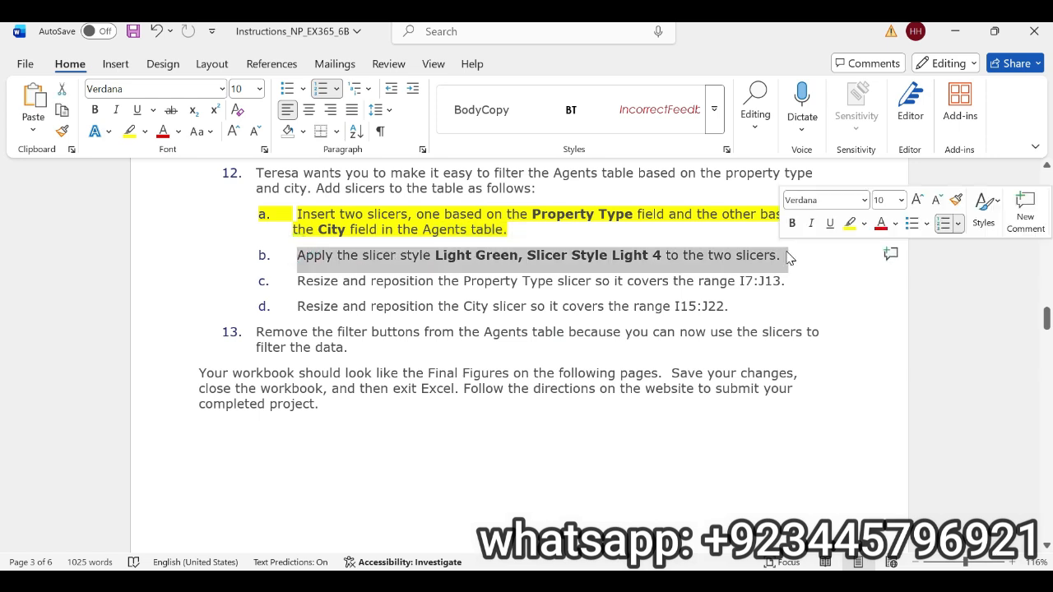
pyautogui.click(850, 223)
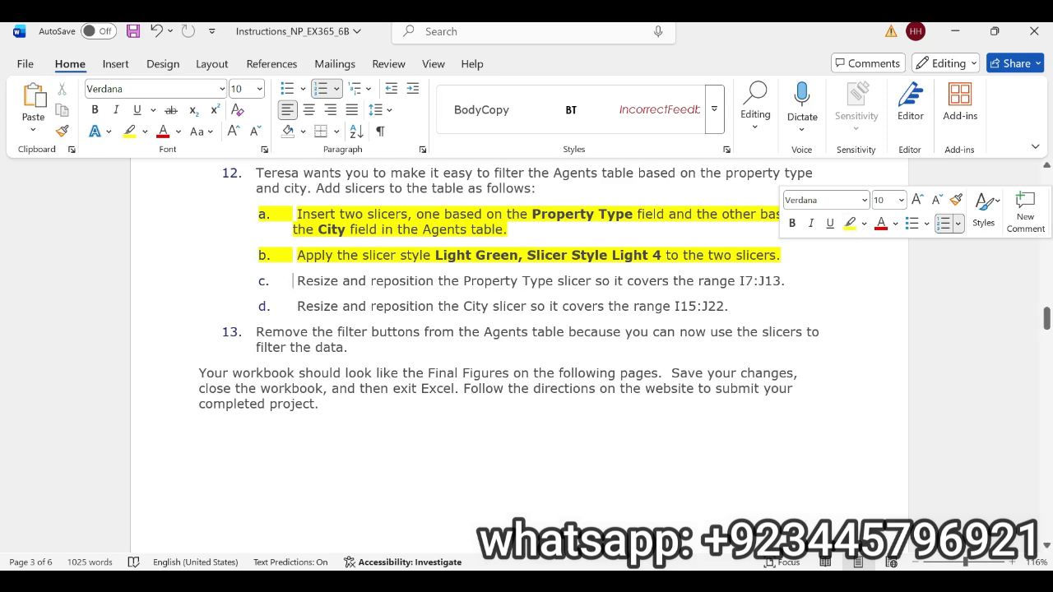
# Step: Switch to Excel and apply the Light Green, Slicer Style Light 4 style to the City slicer and the Property Type slicer
pyautogui.hotkey('alt', 'Tab')
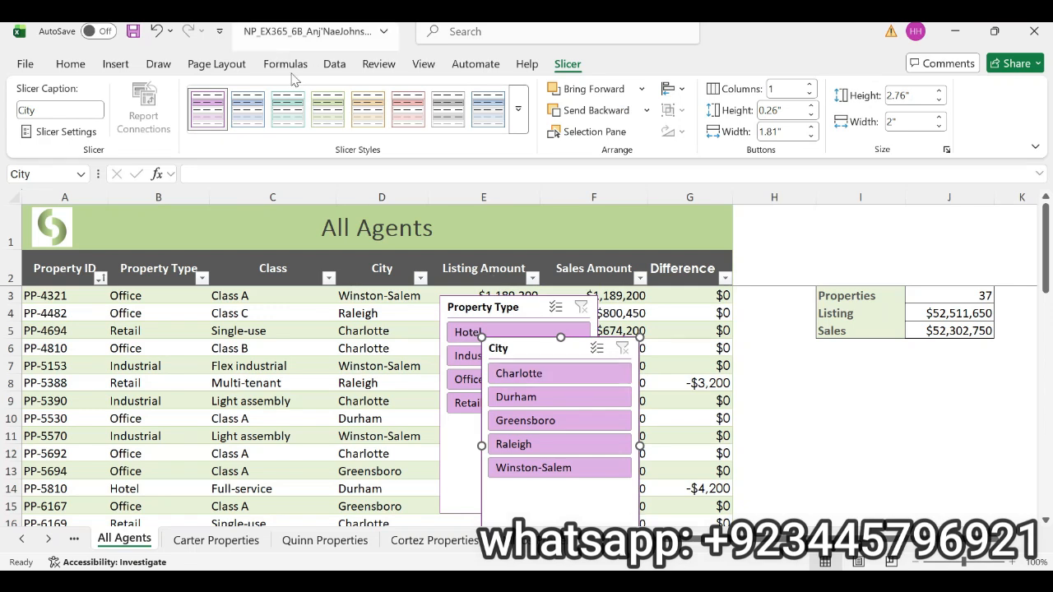
pyautogui.click(517, 109)
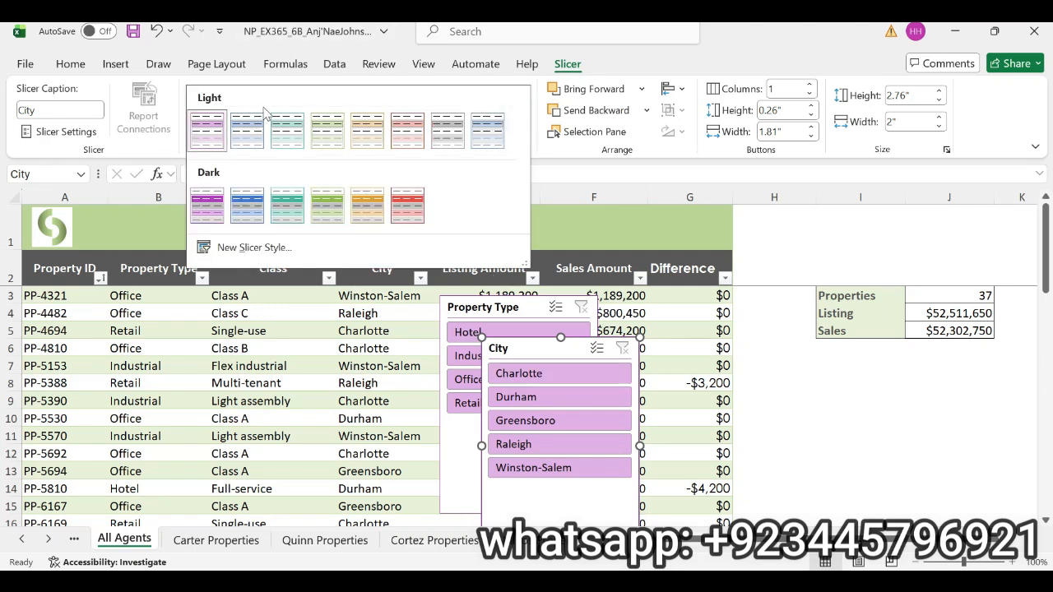
pyautogui.click(321, 134)
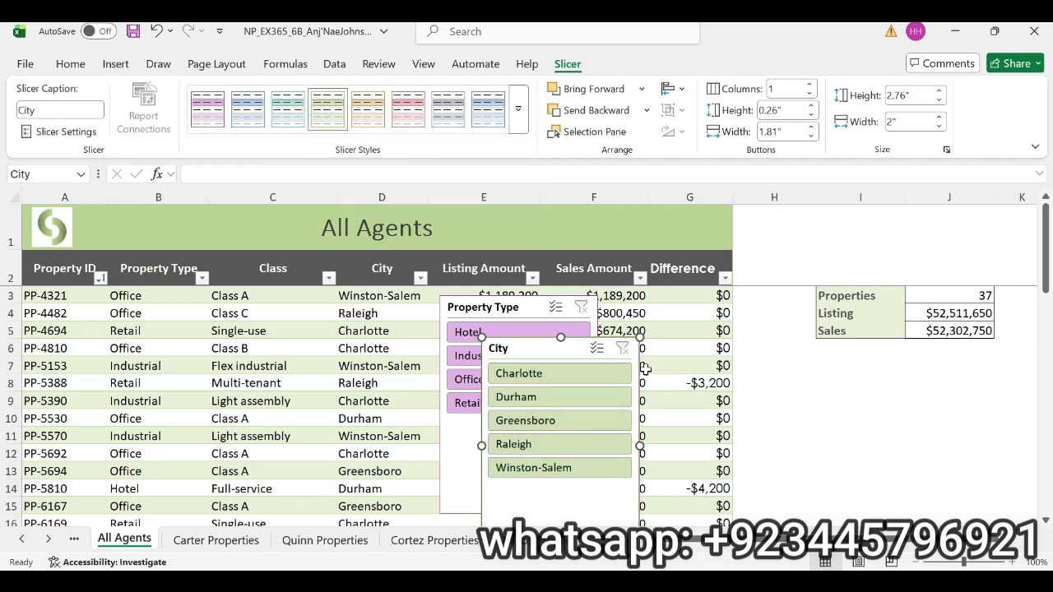
pyautogui.hotkey('alt', 'Tab')
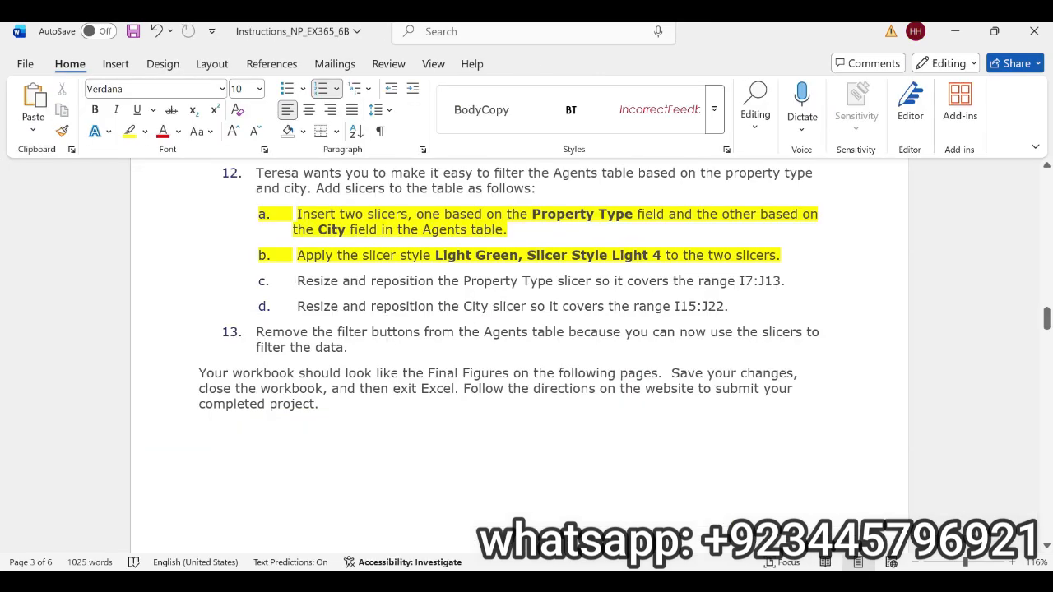
pyautogui.hotkey('alt', 'Tab')
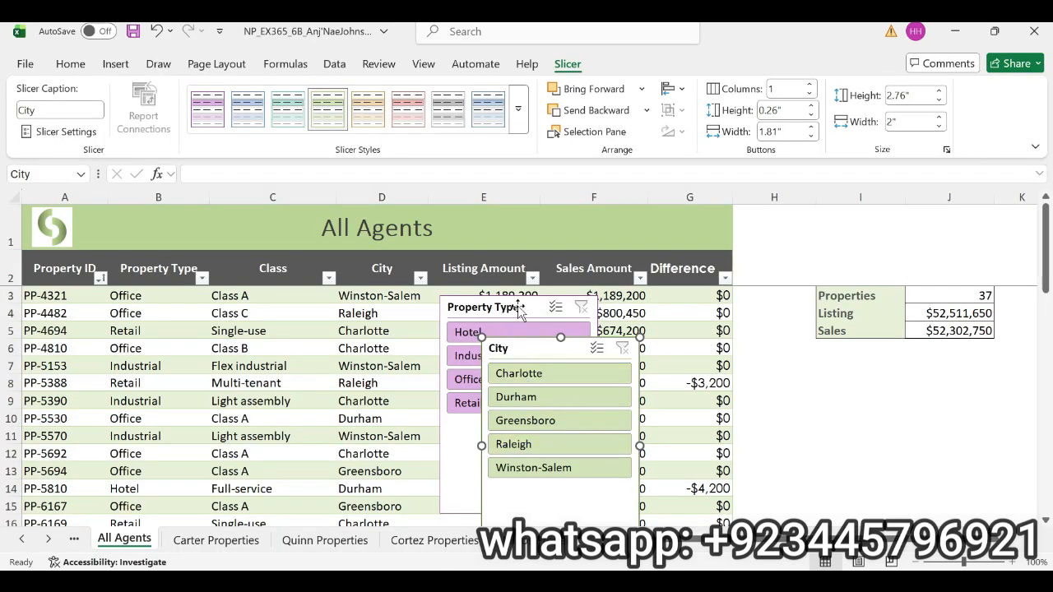
pyautogui.press('Escape')
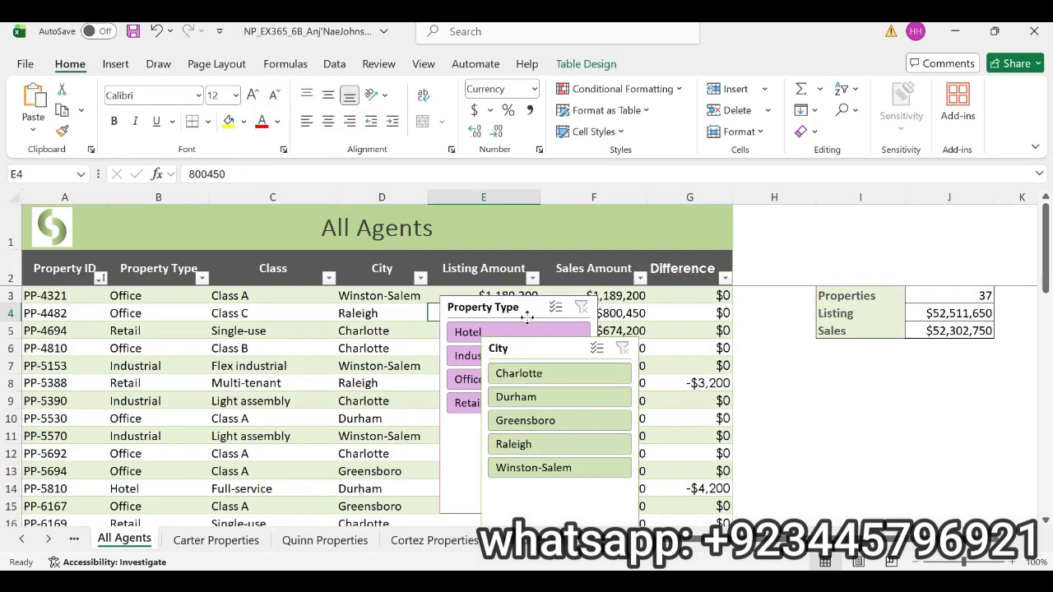
pyautogui.click(526, 319)
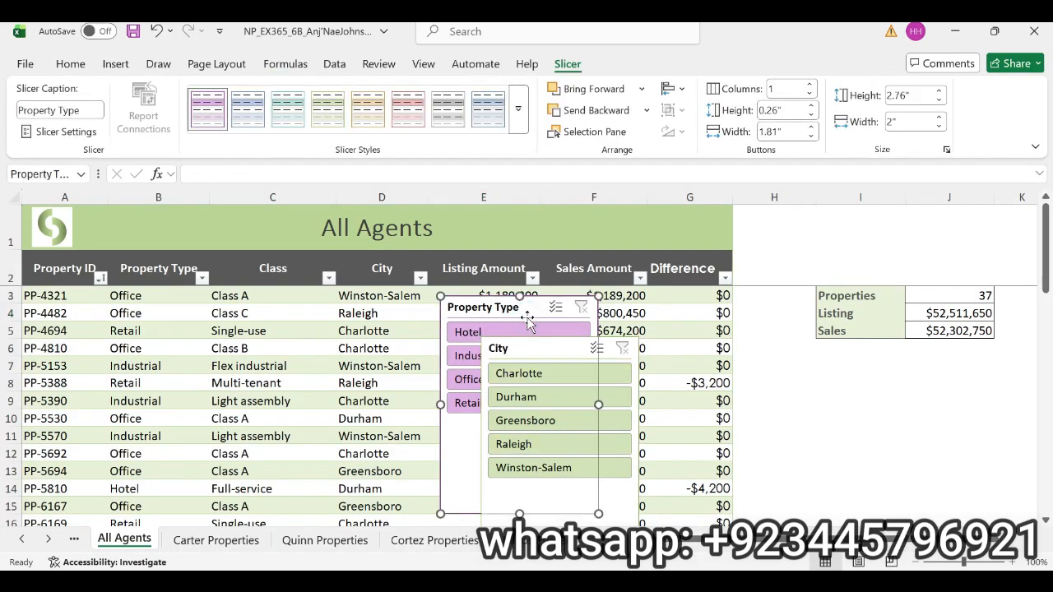
pyautogui.click(340, 109)
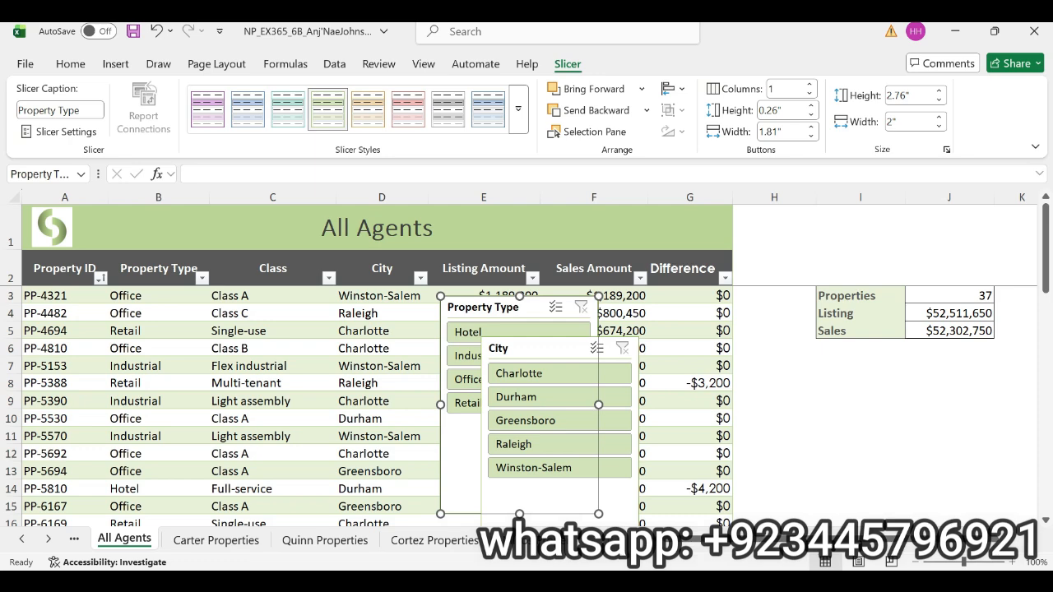
# Step: Switch to the Word instructions, highlight step 12c in yellow and copy its range reference I7:J13
pyautogui.hotkey('alt', 'Tab')
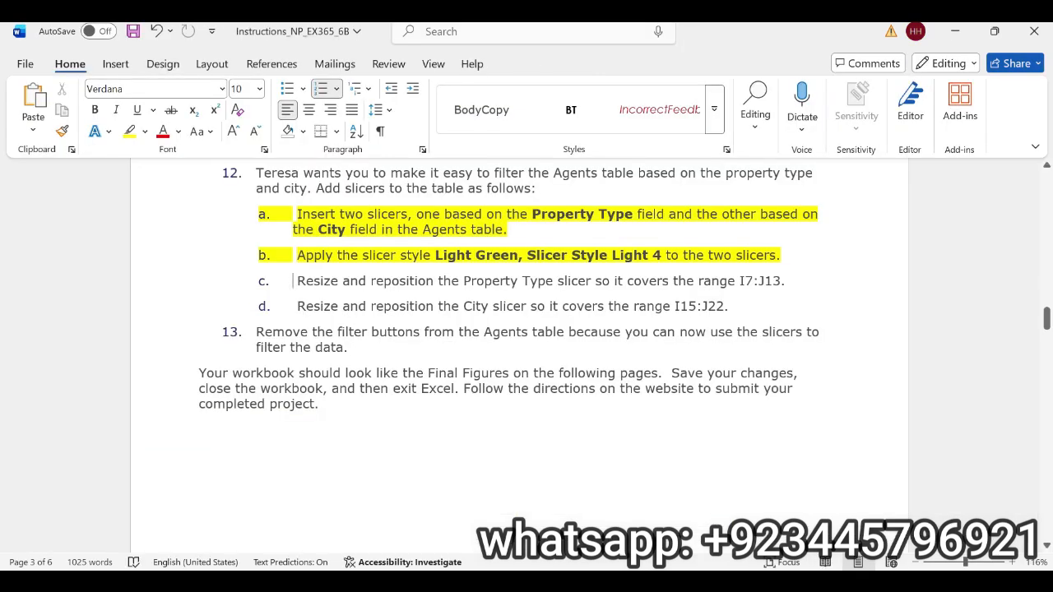
pyautogui.moveTo(1046, 316); pyautogui.dragTo(1047, 321)
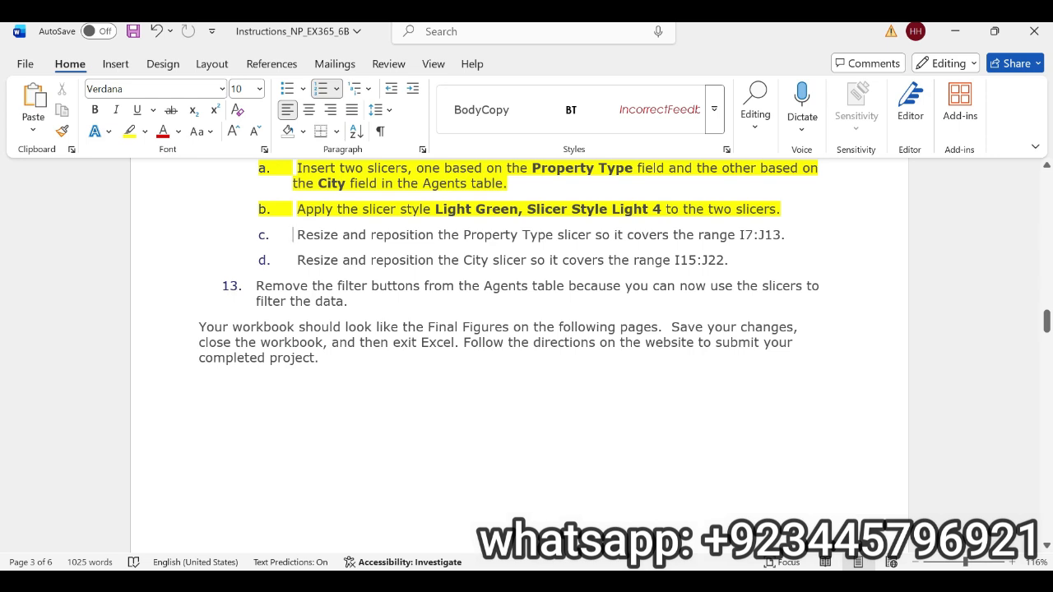
pyautogui.moveTo(295, 235); pyautogui.dragTo(794, 236)
pyautogui.click(850, 202)
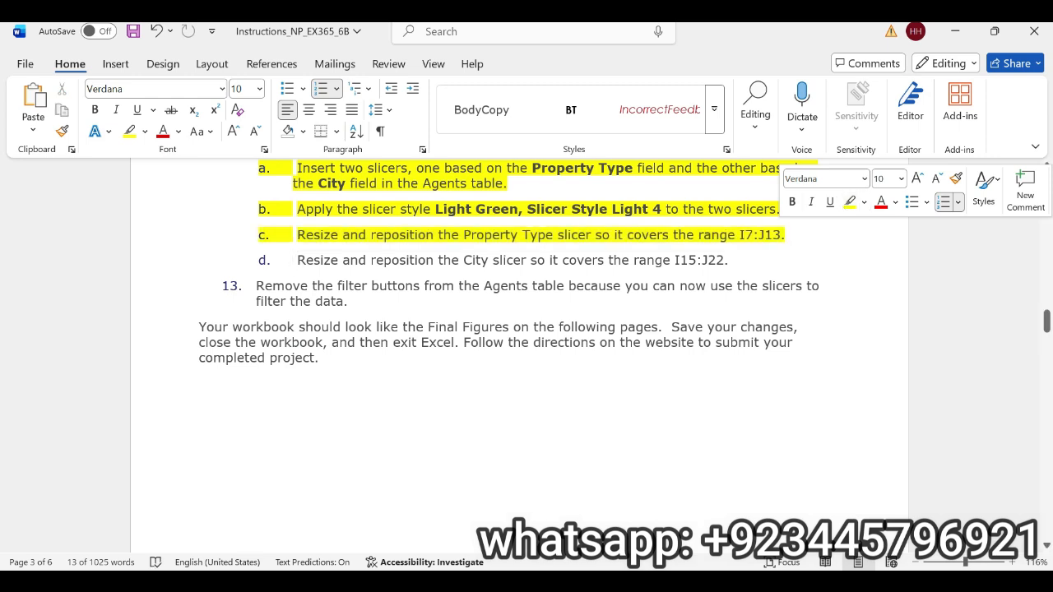
pyautogui.moveTo(739, 236); pyautogui.dragTo(781, 236)
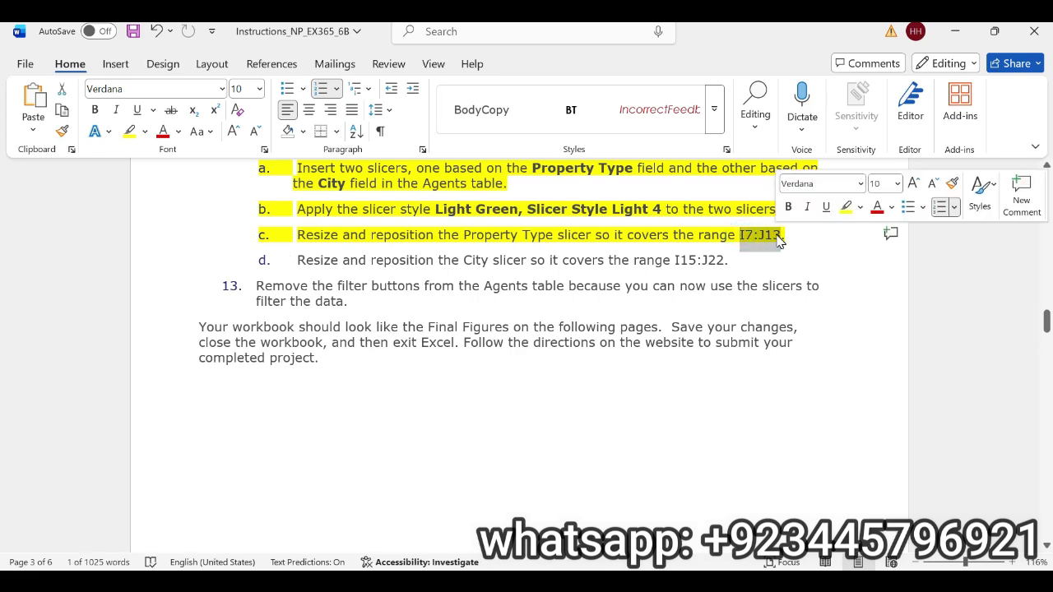
pyautogui.hotkey('ctrl', 'c')
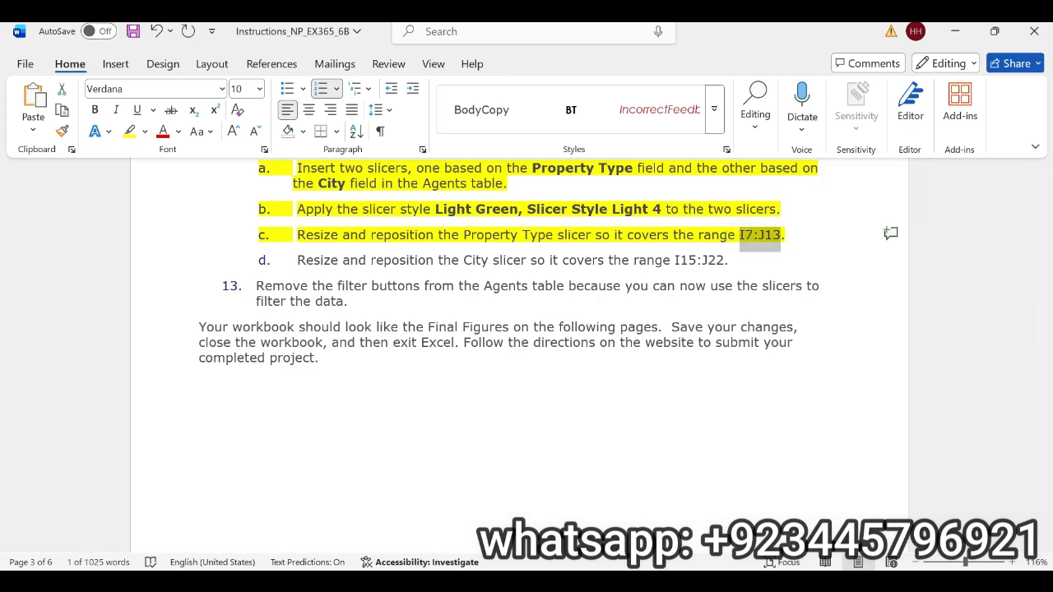
# Step: Switch to Excel, select the range I7:J13 and move the Property Type slicer over it
pyautogui.hotkey('alt', 'Tab')
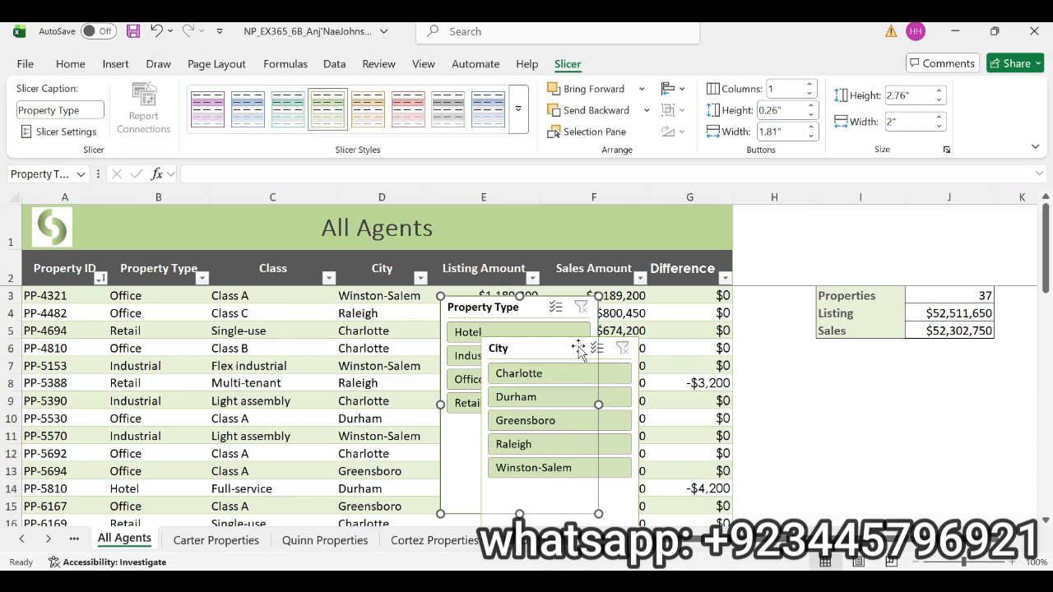
pyautogui.click(524, 301)
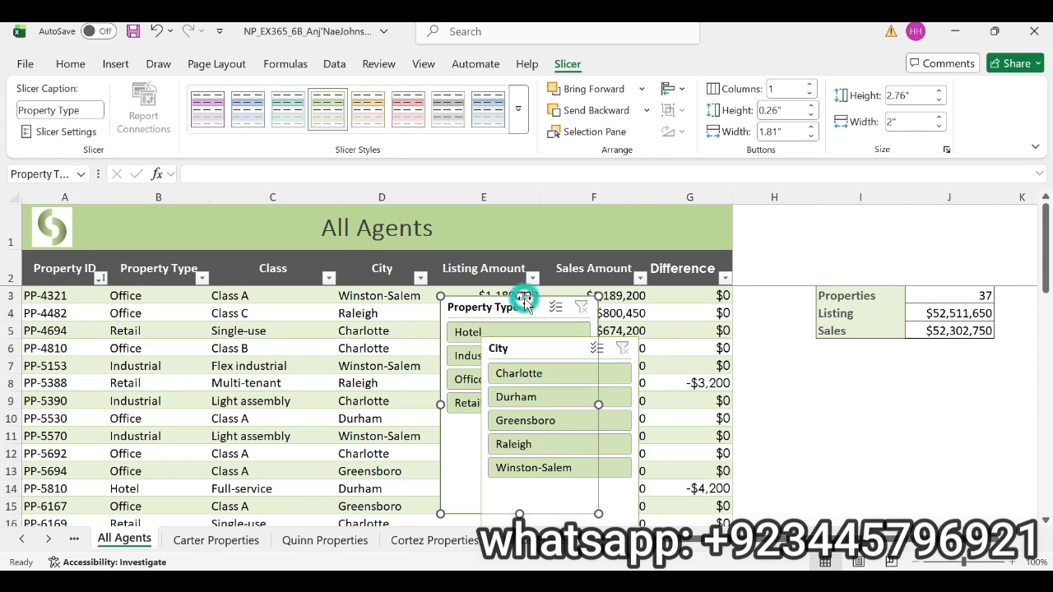
pyautogui.click(68, 174)
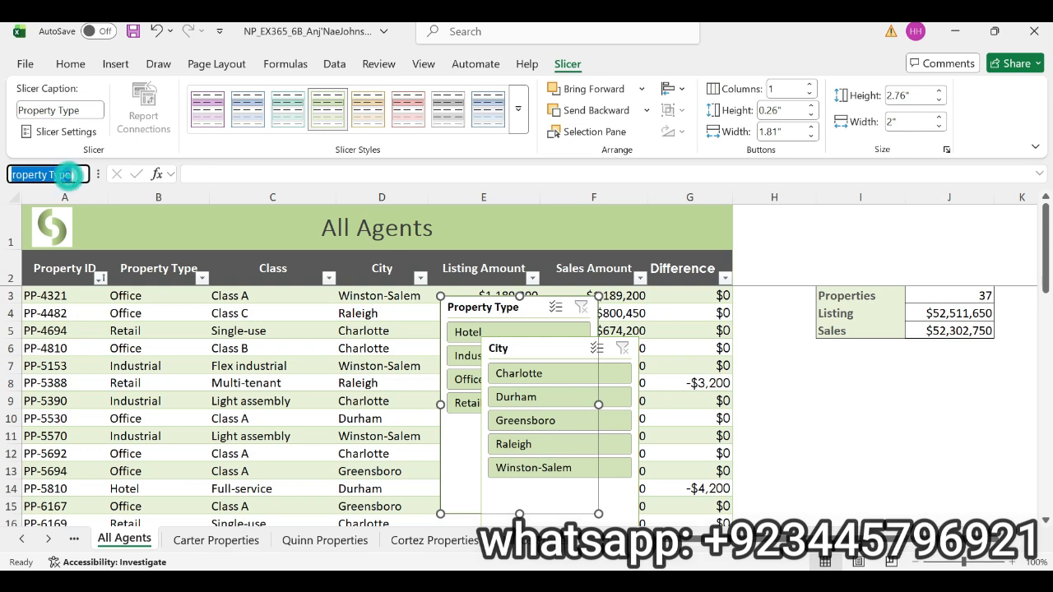
pyautogui.write('I7:J13')
pyautogui.press('Return')
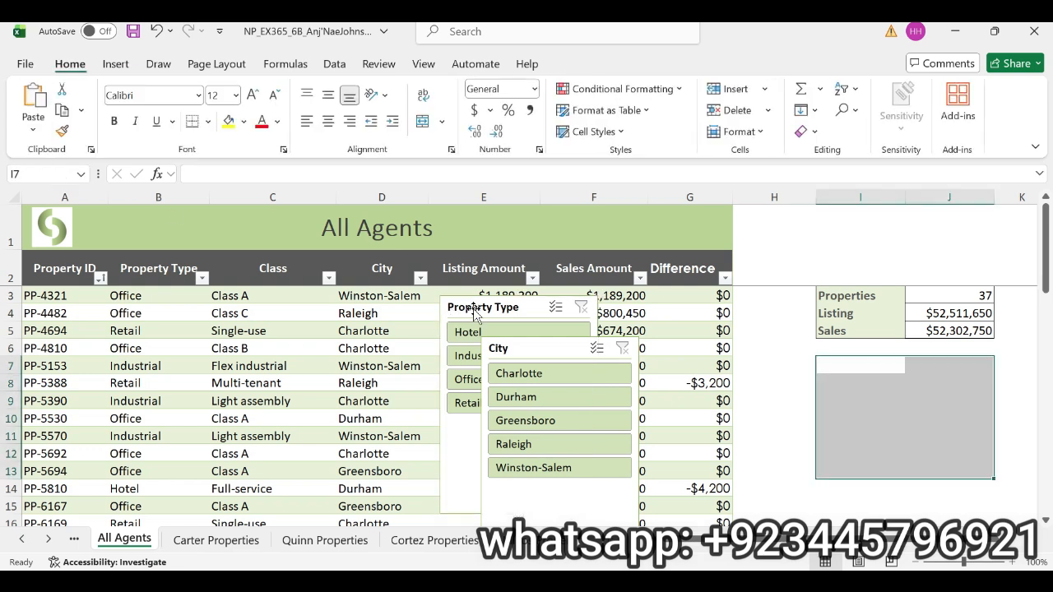
pyautogui.moveTo(473, 313); pyautogui.dragTo(865, 366)
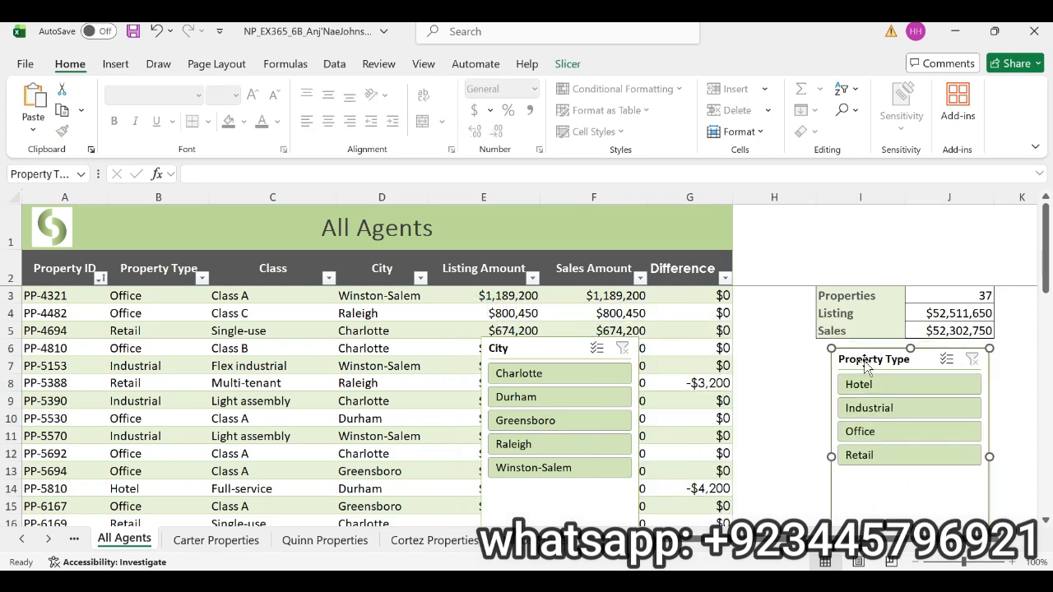